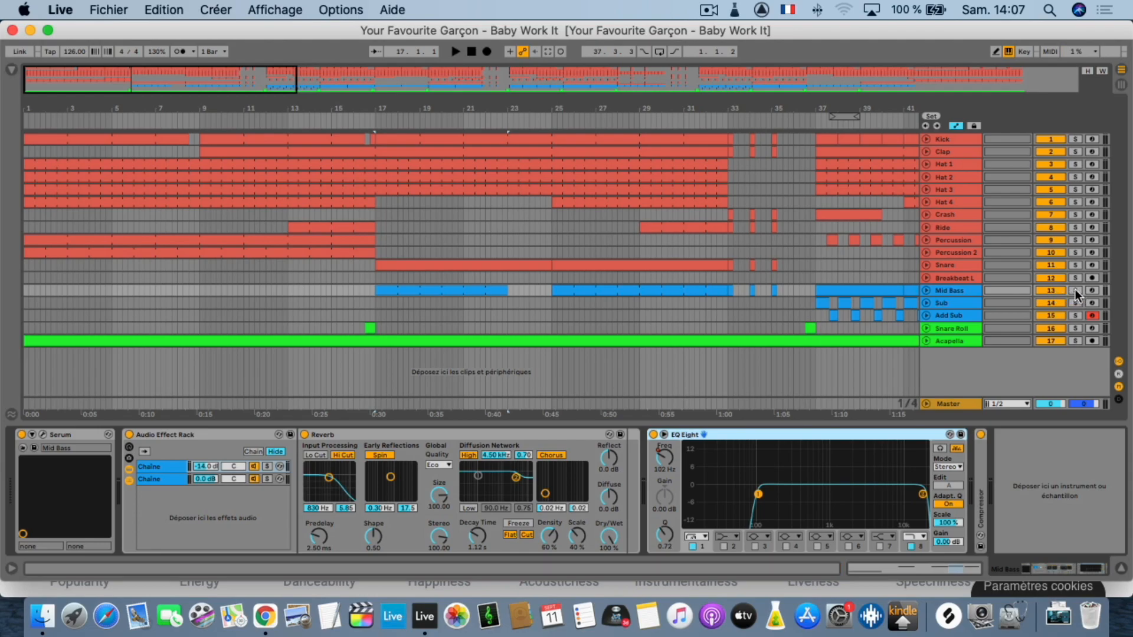
Open the first Mid Bass clip, fold its note view, and arm the track while auditioning it soloed from bar 17
double_click(406, 292)
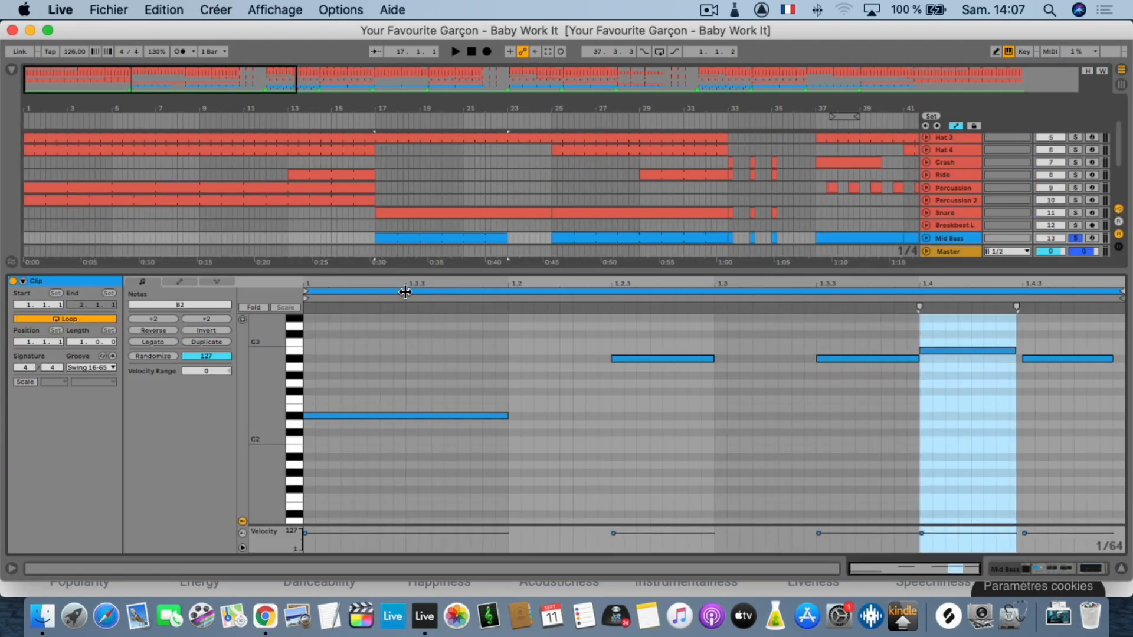
click(365, 408)
key(space)
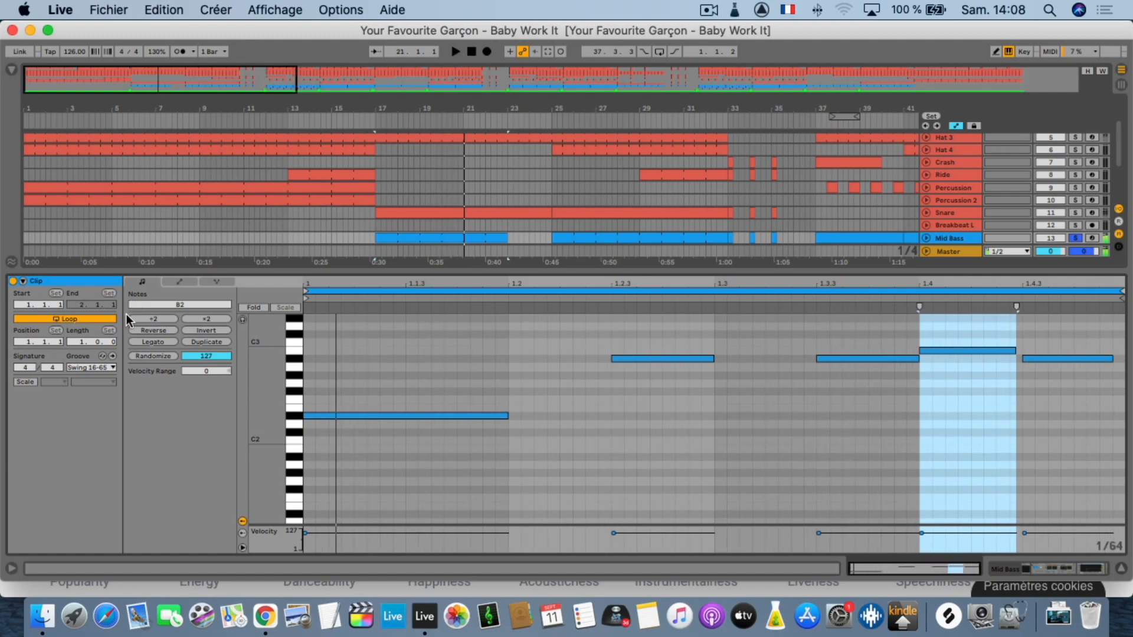
click(252, 307)
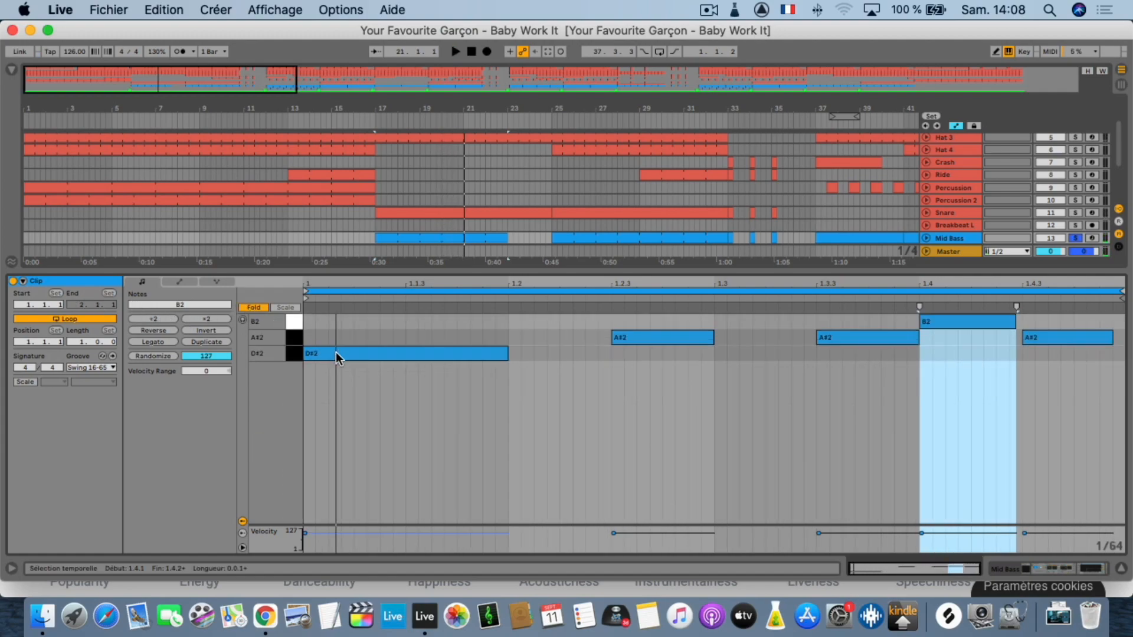
click(1093, 240)
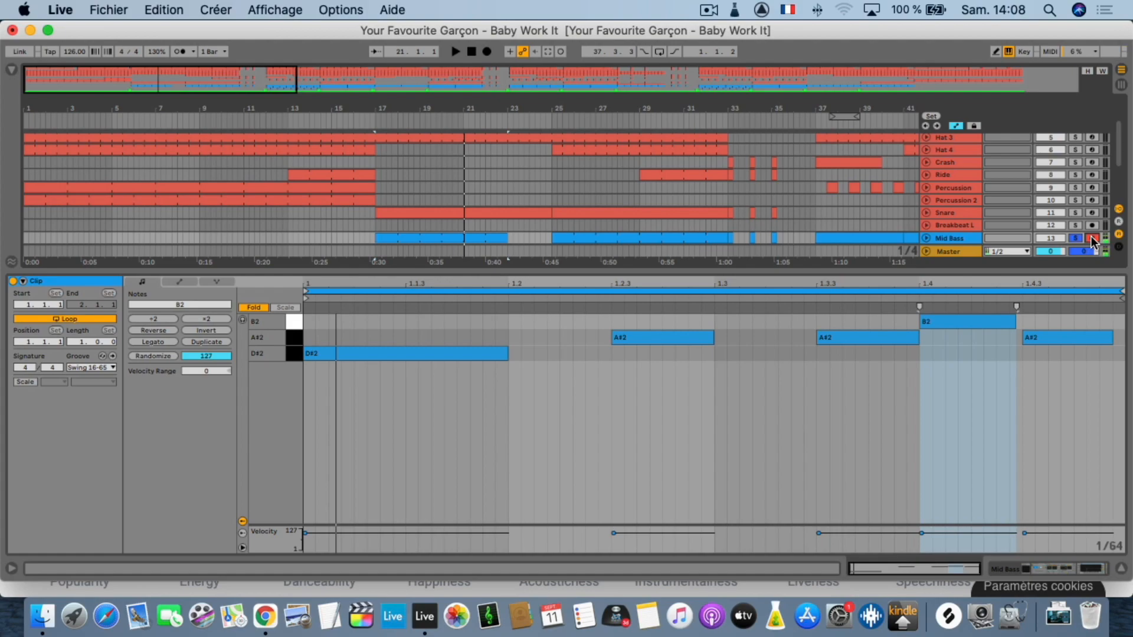
key(space)
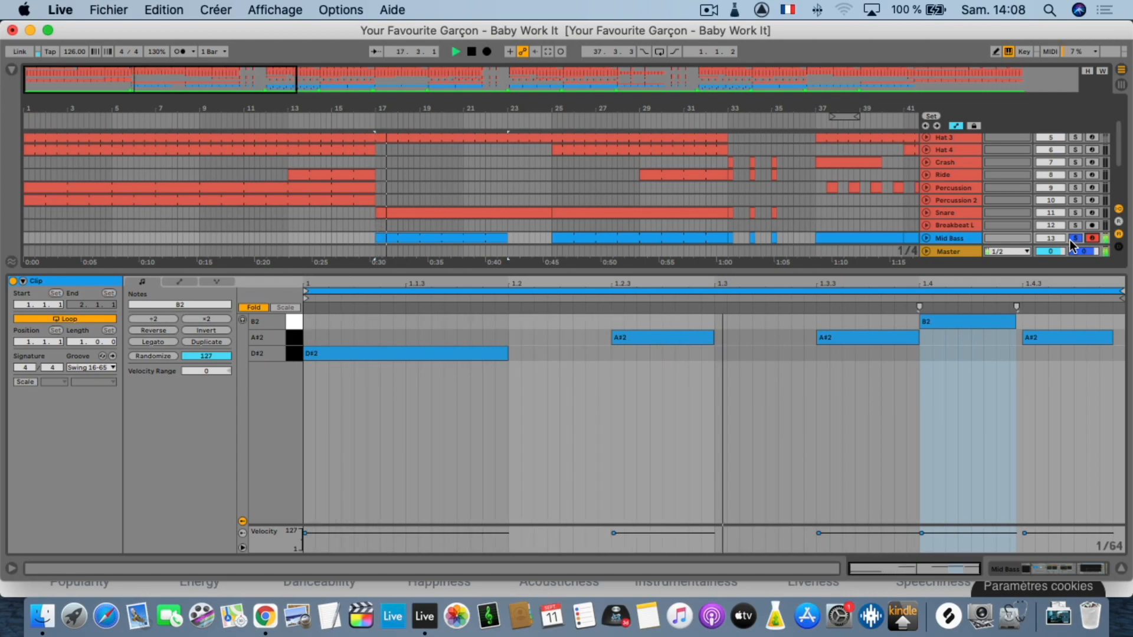
Solo the Sub track and play its clip at bar 37 with both notes displayed and selected
scroll(508, 210, down, 5)
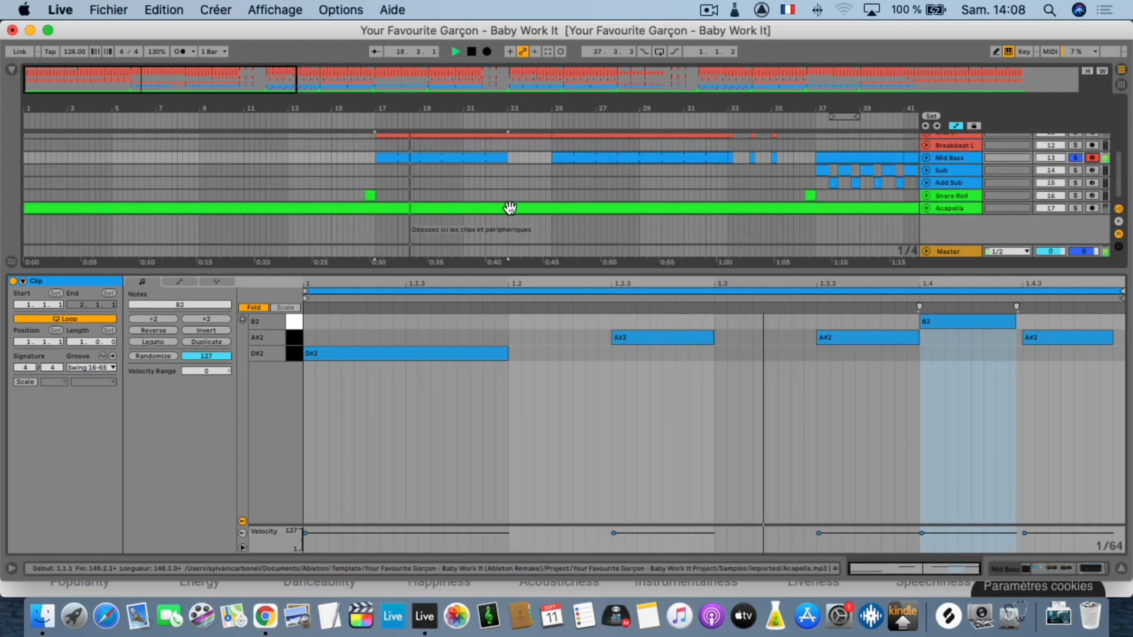
scroll(787, 207, up, 2)
scroll(788, 206, right, 2)
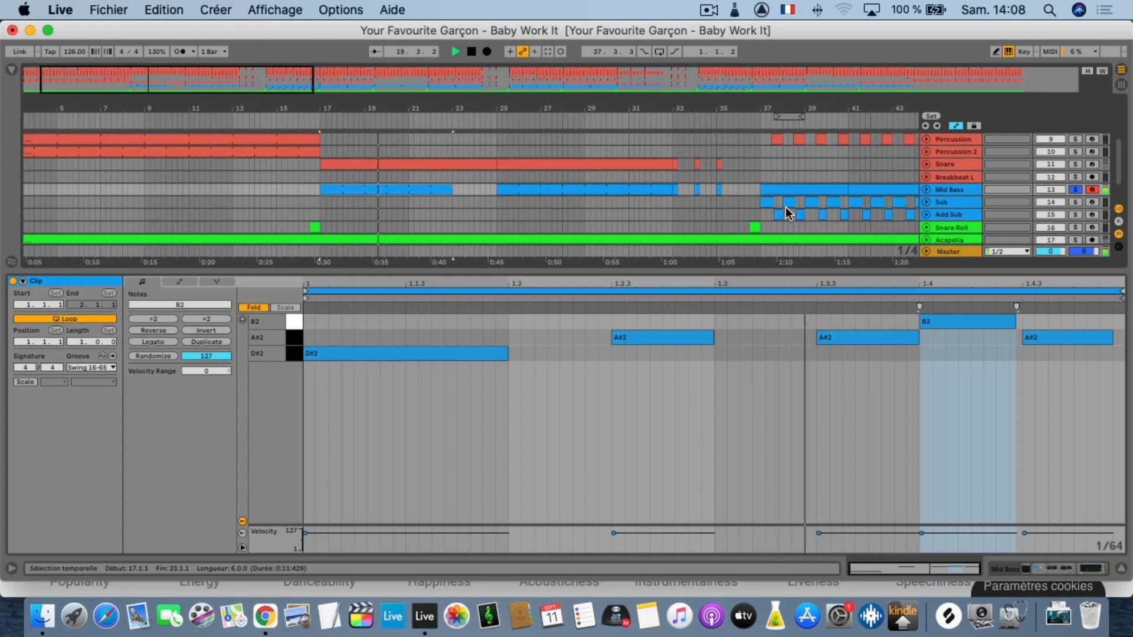
click(1074, 202)
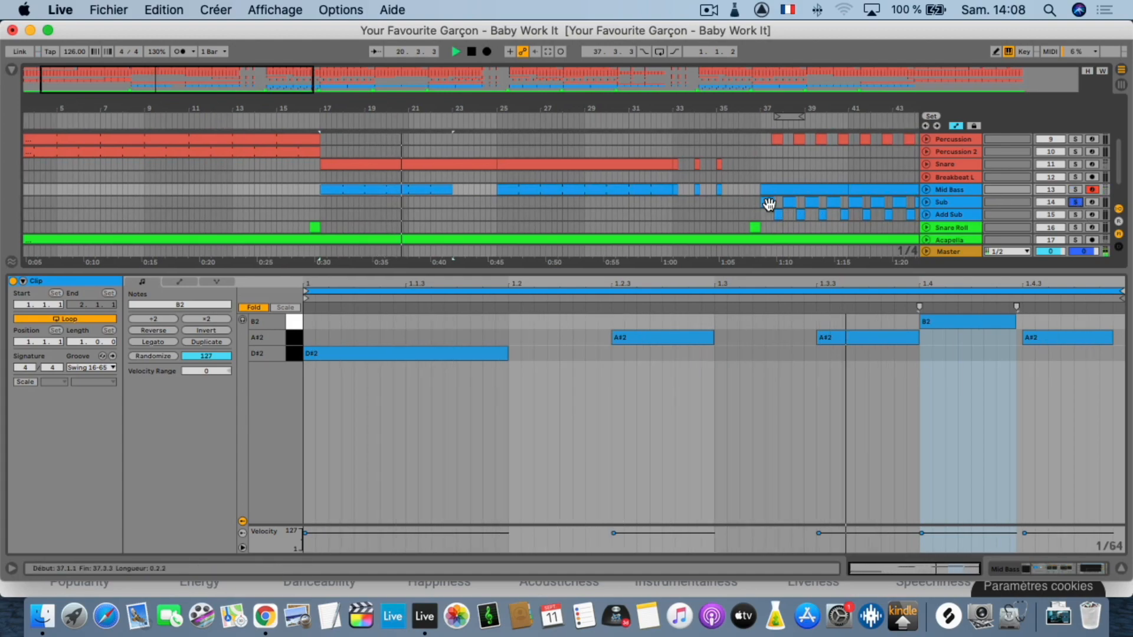
click(769, 203)
key(space)
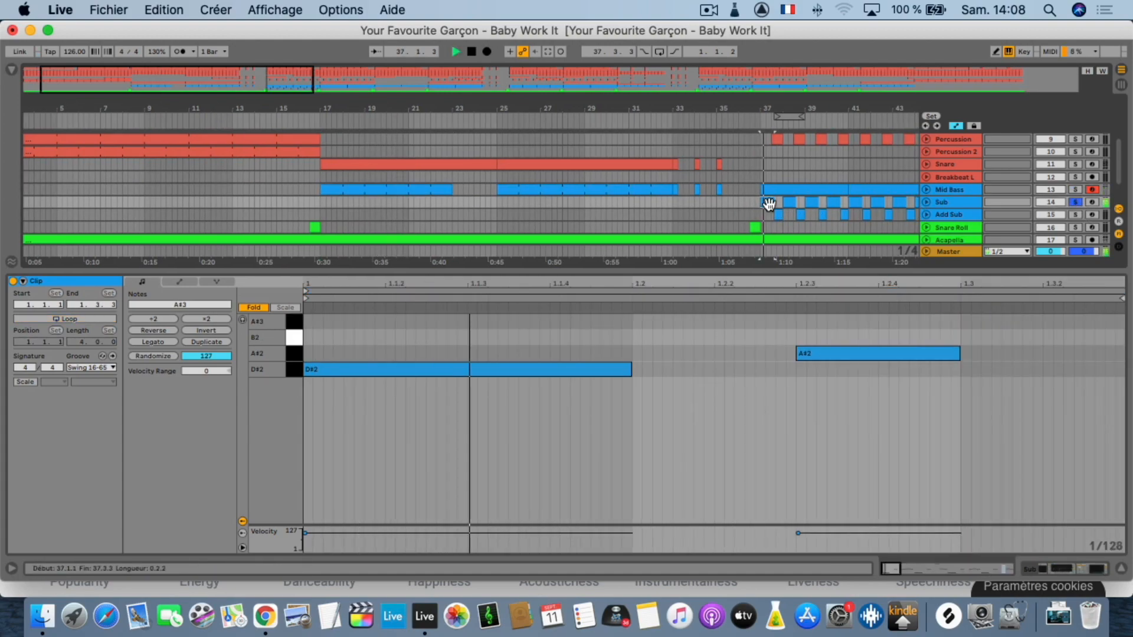
drag(562, 353, 844, 371)
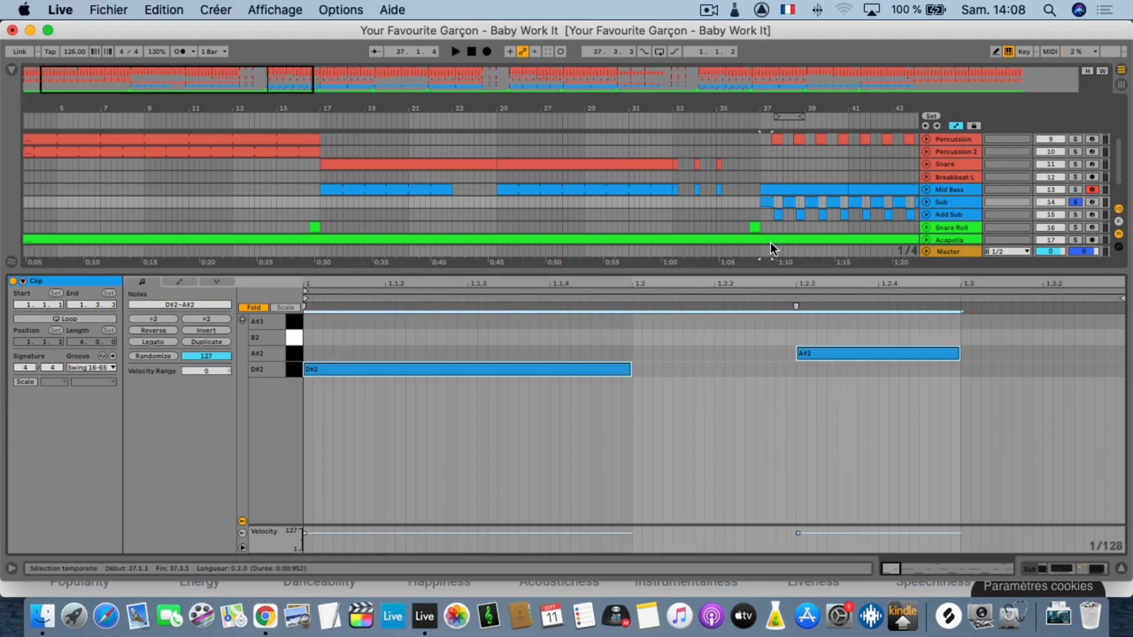
key(space)
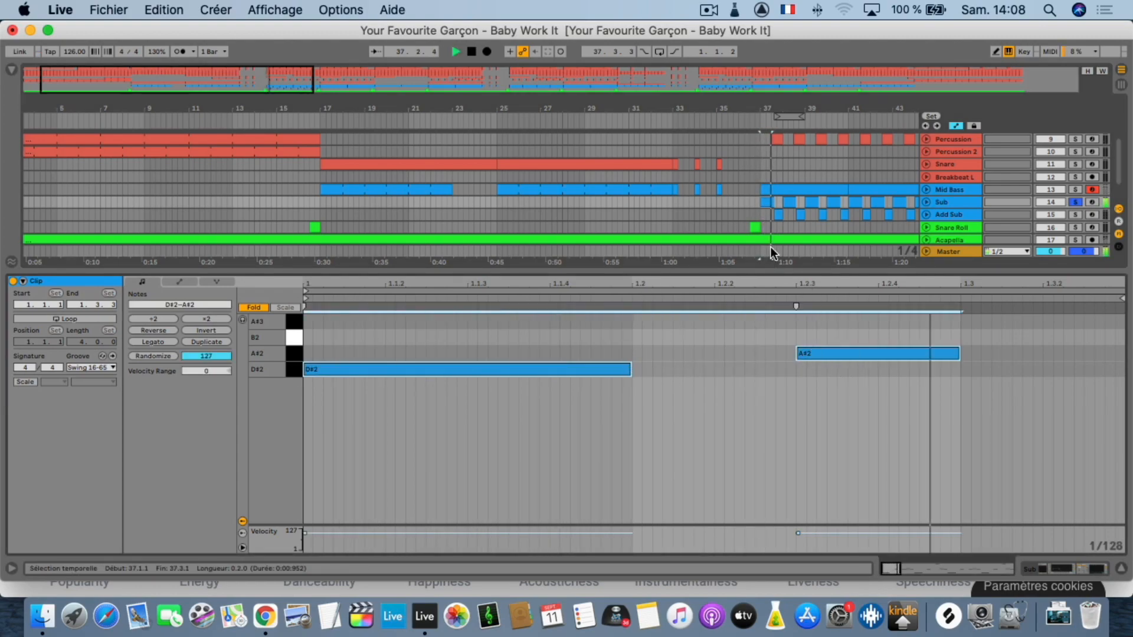
Solo the Add Sub track and play its first clip with the notes displayed
click(1076, 214)
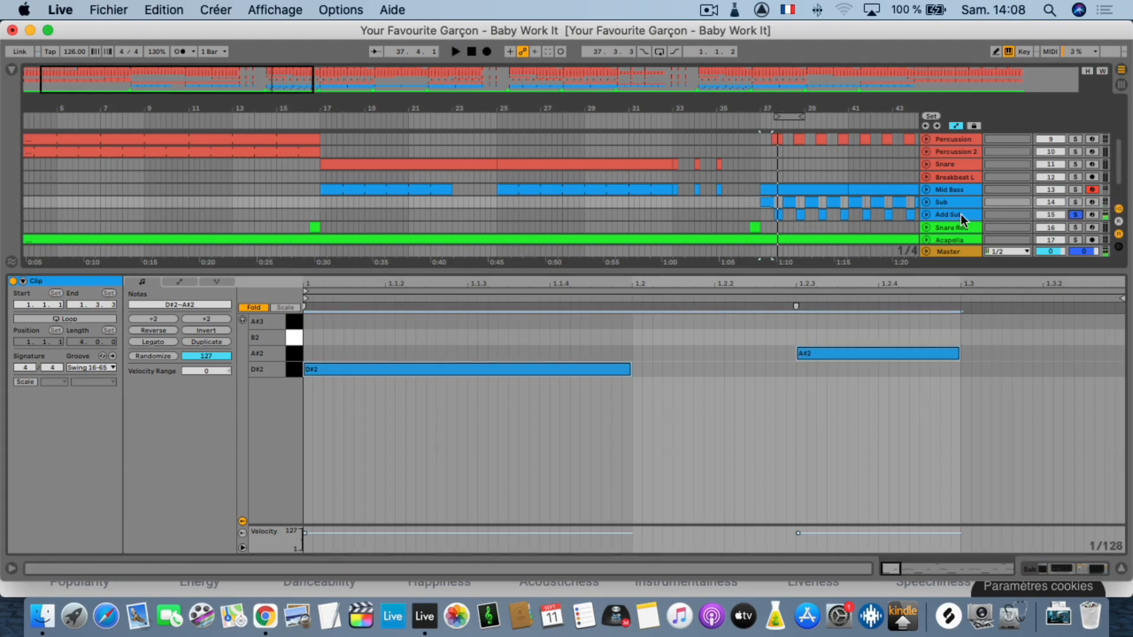
click(776, 214)
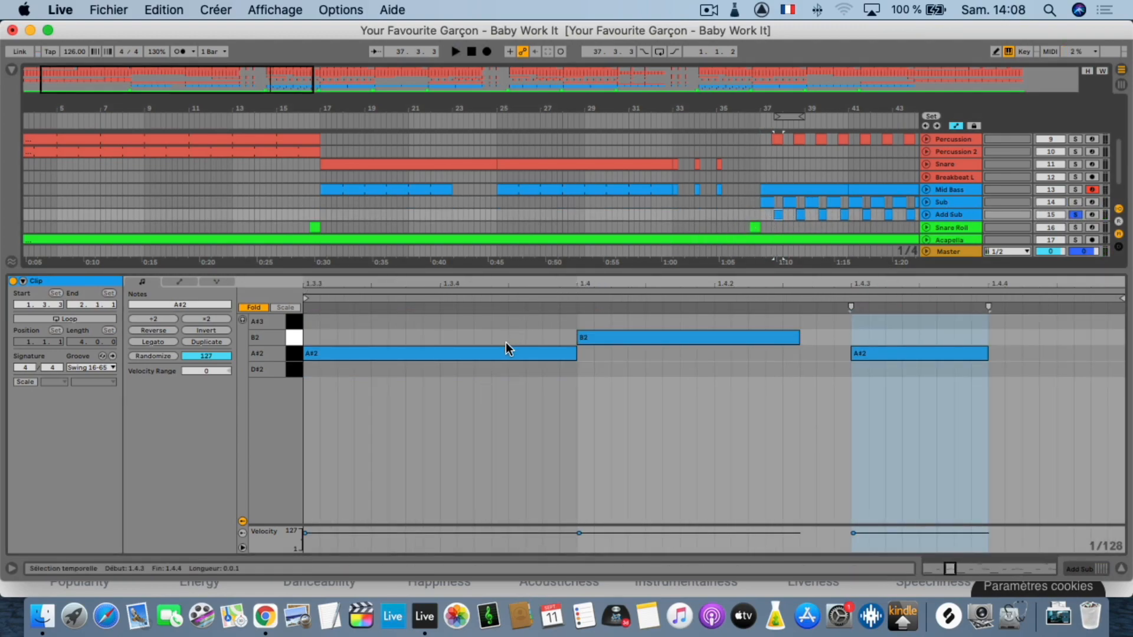
key(space)
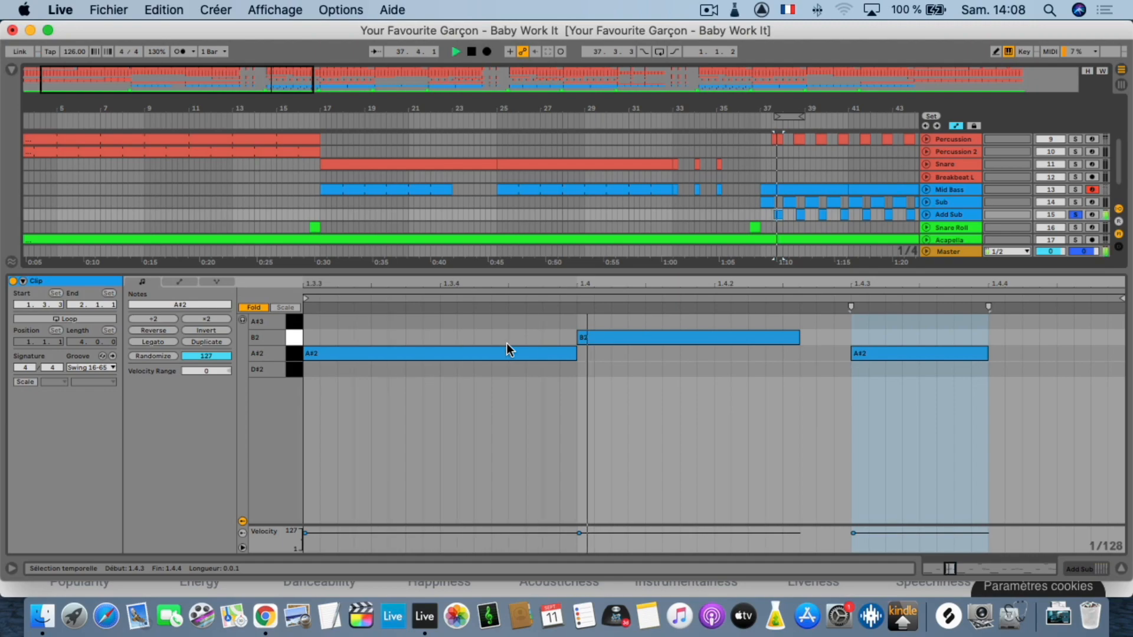
Listen to Mid Bass, Sub and Add Sub soloed together from bar 37, and clear their solos
click(1075, 190)
drag(795, 112, 392, 118)
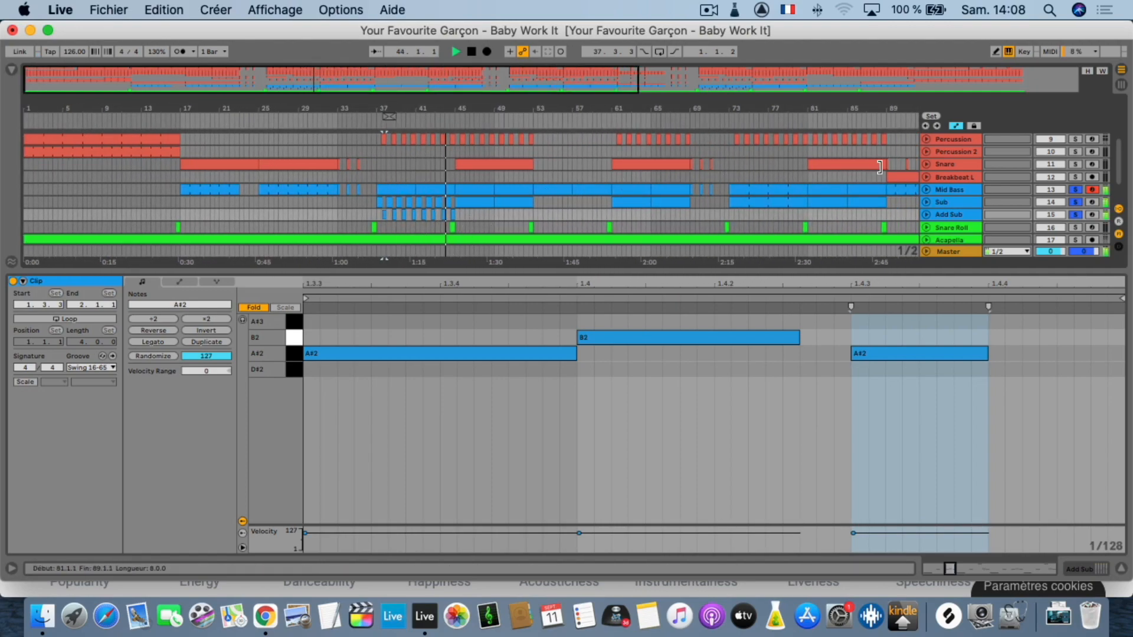
click(1075, 190)
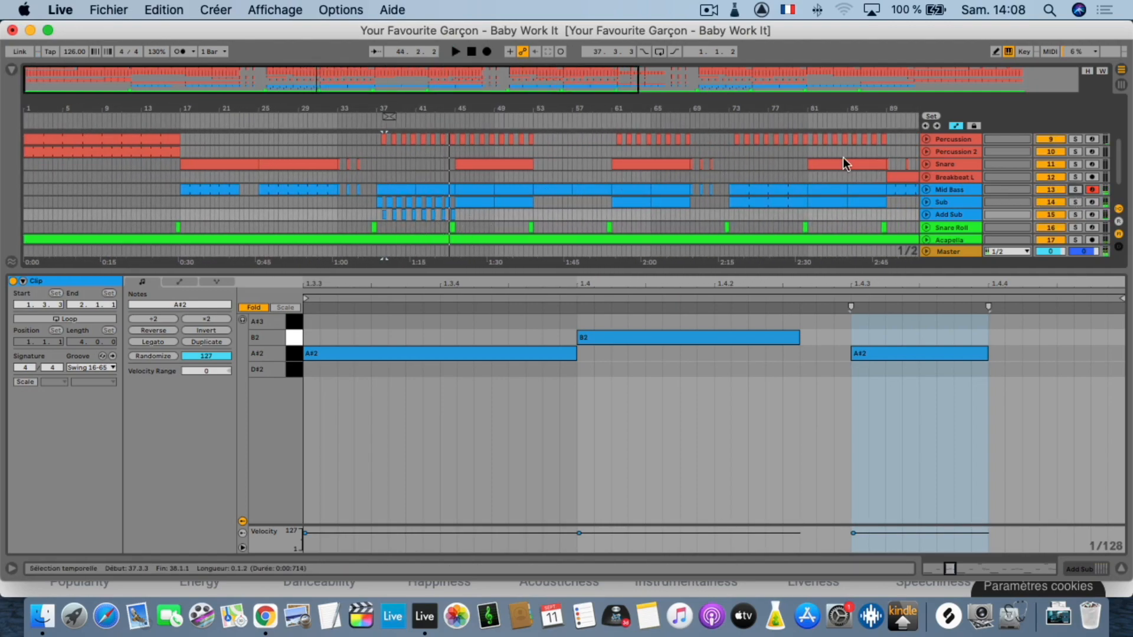
Play the full arrangement from the start and unfold the Kick track with its device chain displayed
double_click(473, 52)
key(space)
scroll(374, 146, up, 5)
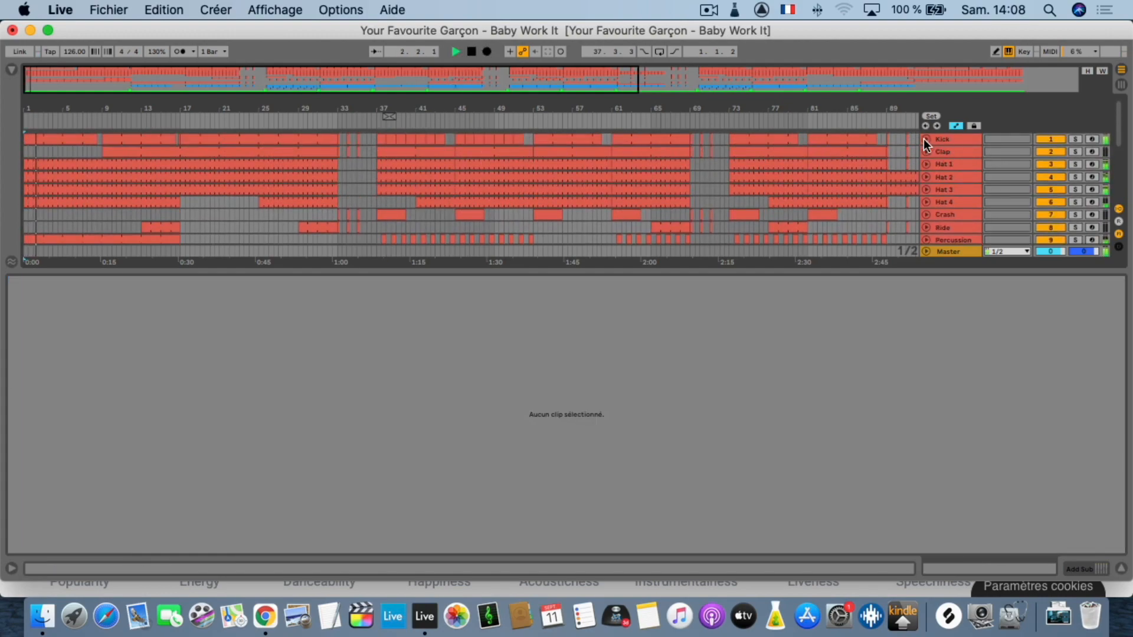
click(924, 139)
click(945, 139)
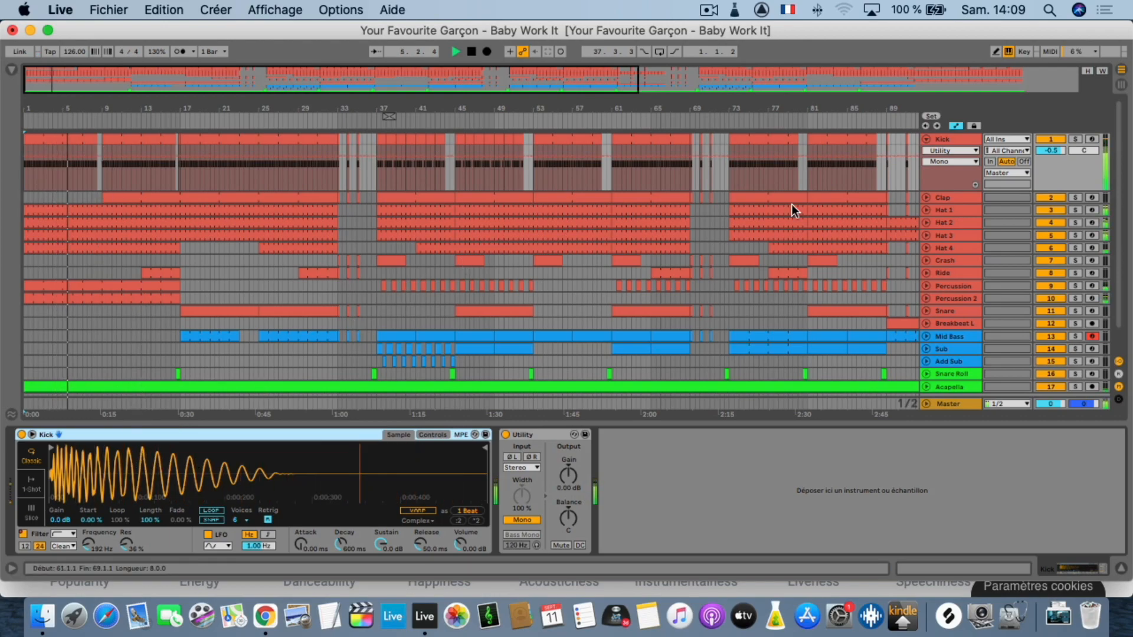
Solo and unfold the Hat 1 track, and open its first clip to inspect the notes
click(1075, 210)
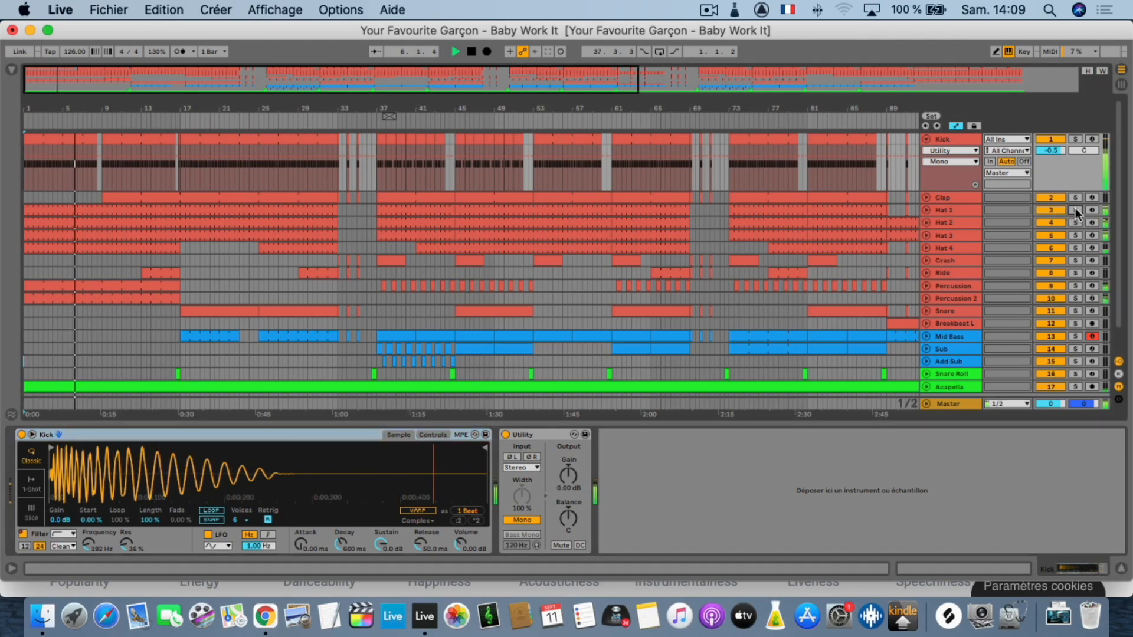
click(927, 210)
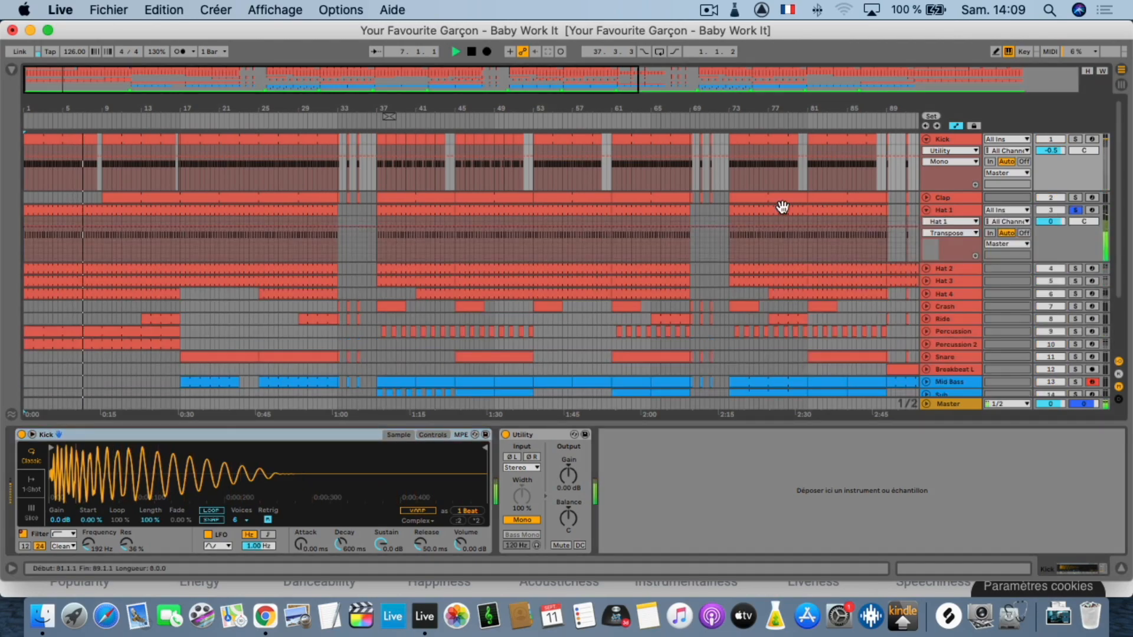
double_click(69, 219)
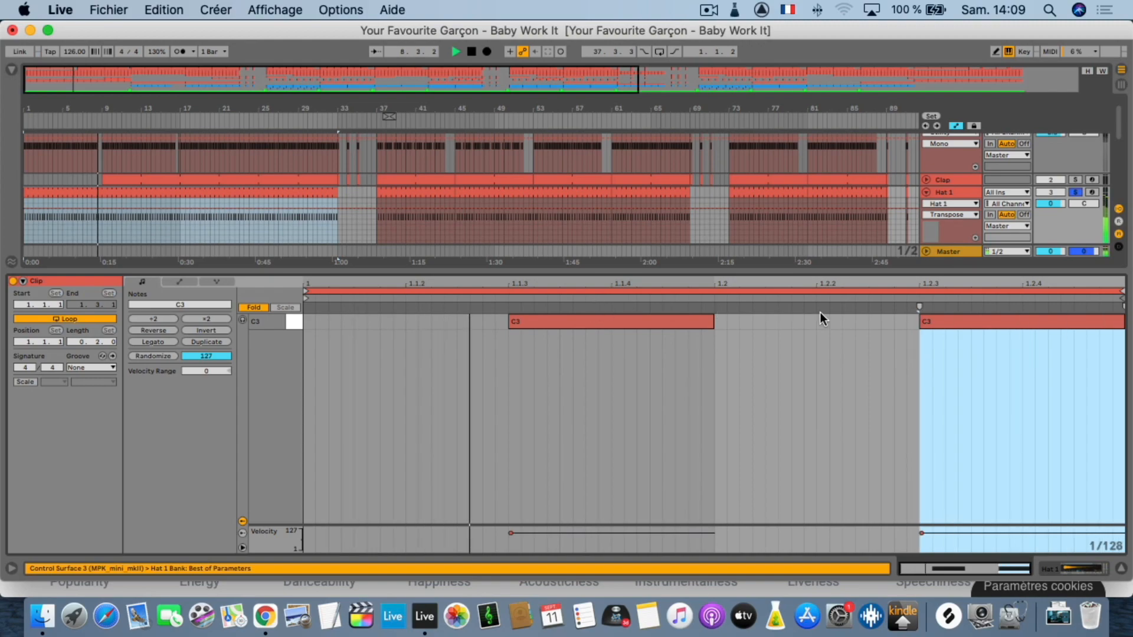
Audition the Hat 2 track in solo and select its first clip
scroll(1062, 199, down, 3)
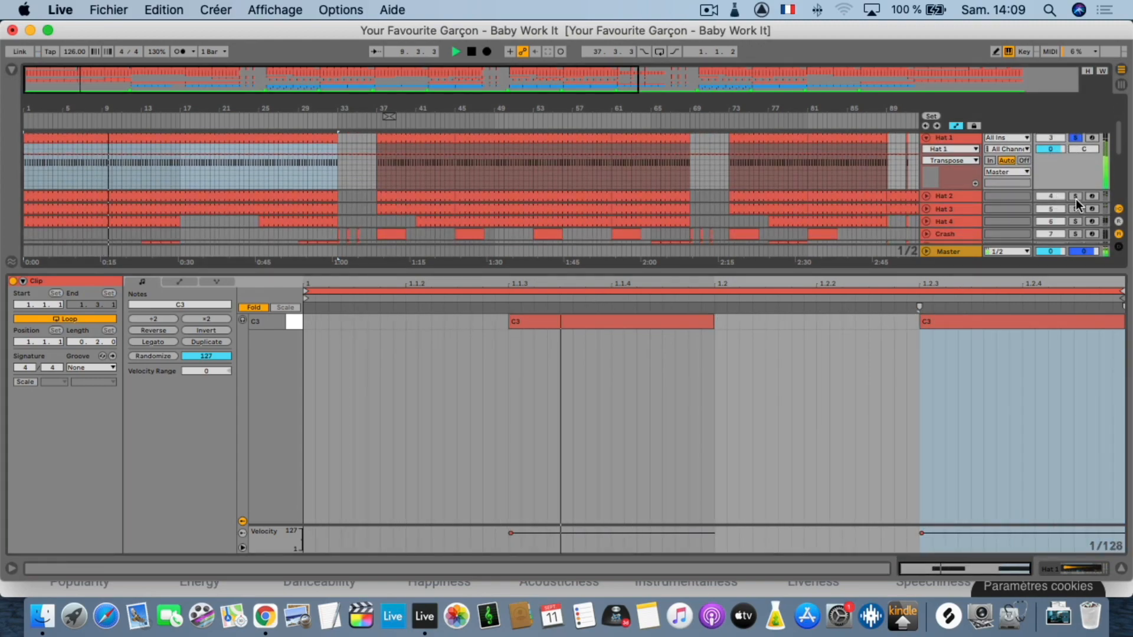
click(947, 195)
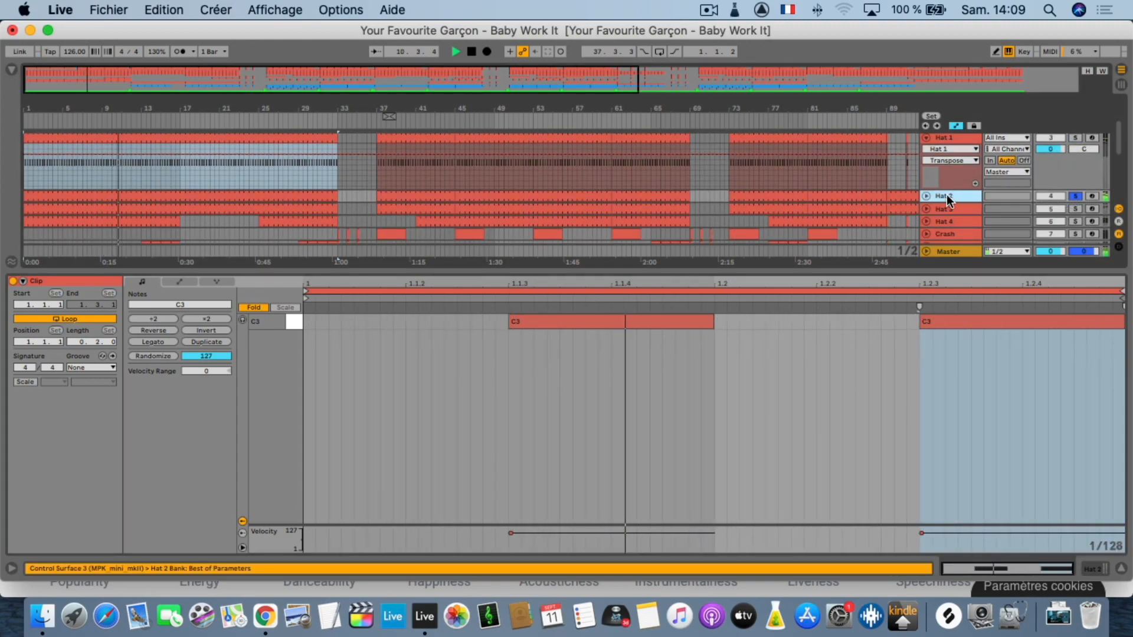
click(80, 196)
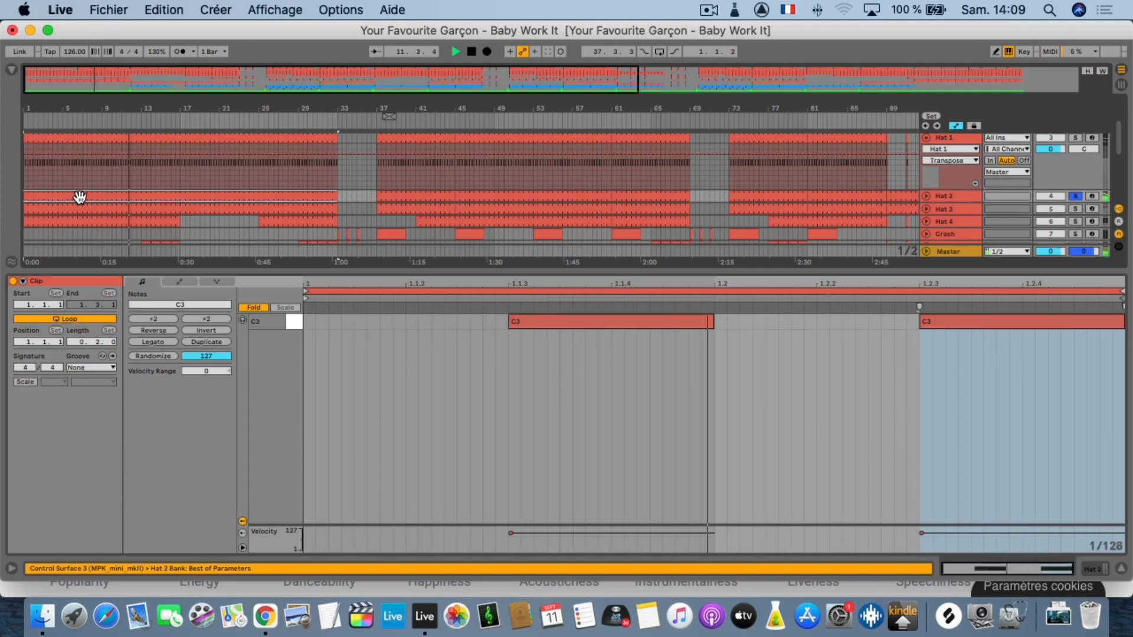
Solo Hat 3 and add Hat 2 and Hat 1 to the solo to hear the three hats together
click(1076, 209)
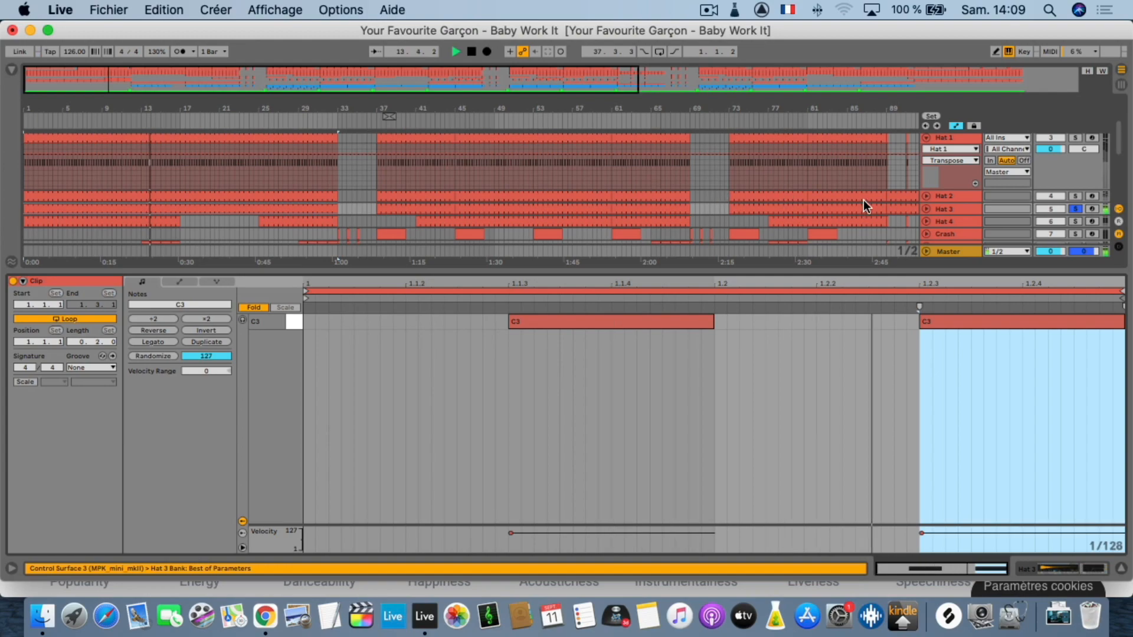
click(1075, 195)
click(1074, 138)
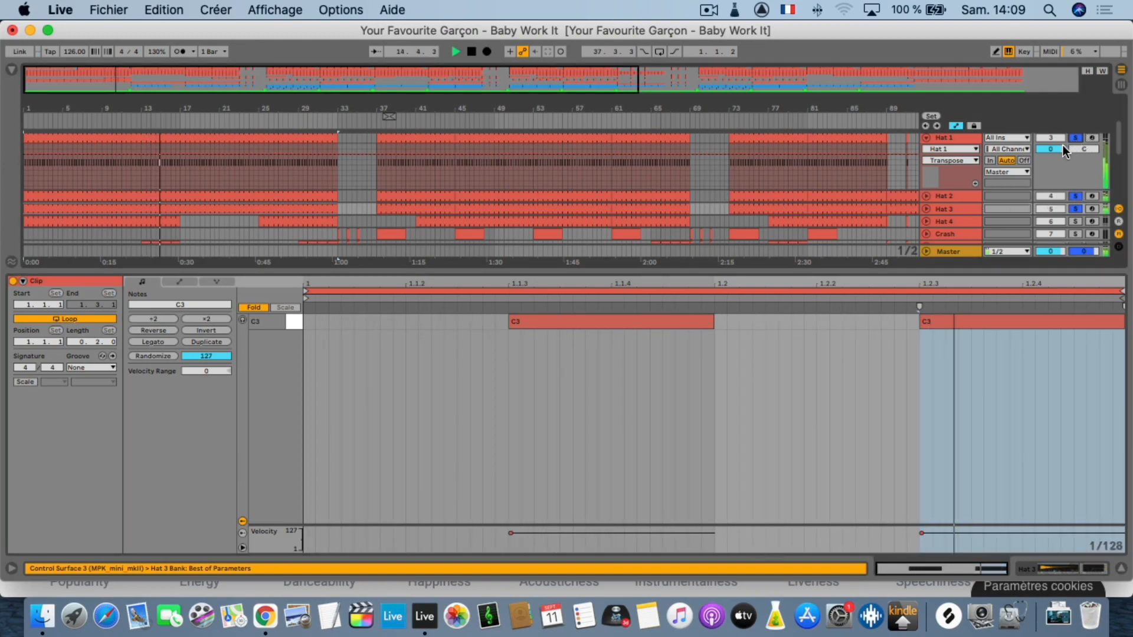
Add Hat 4 to the soloed hats and display the notes of its first clip
click(1075, 222)
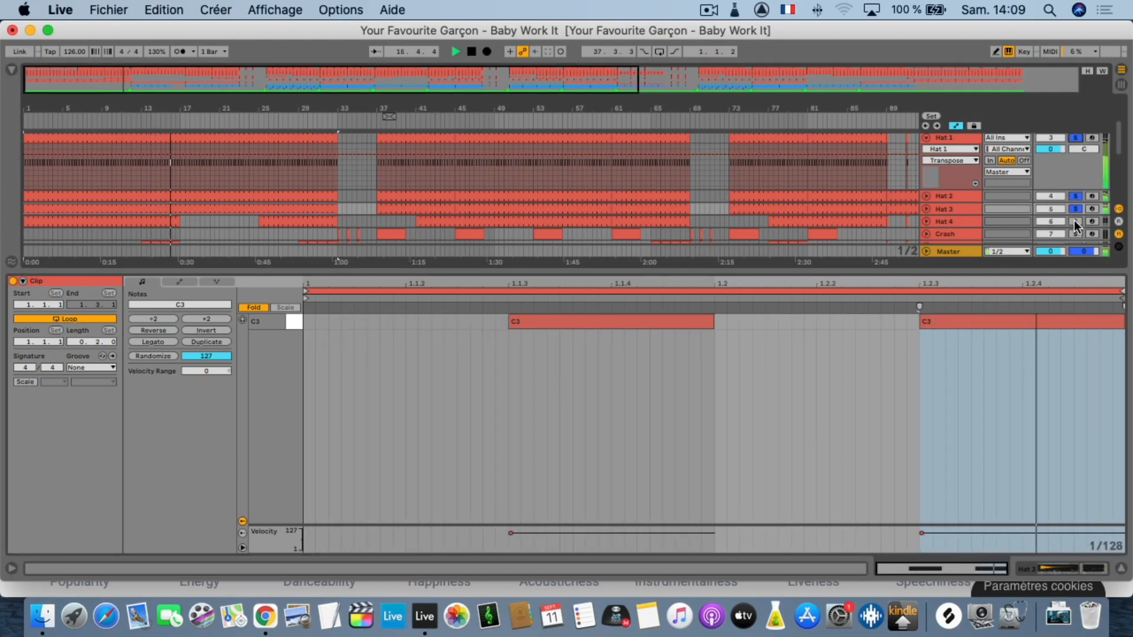
click(962, 220)
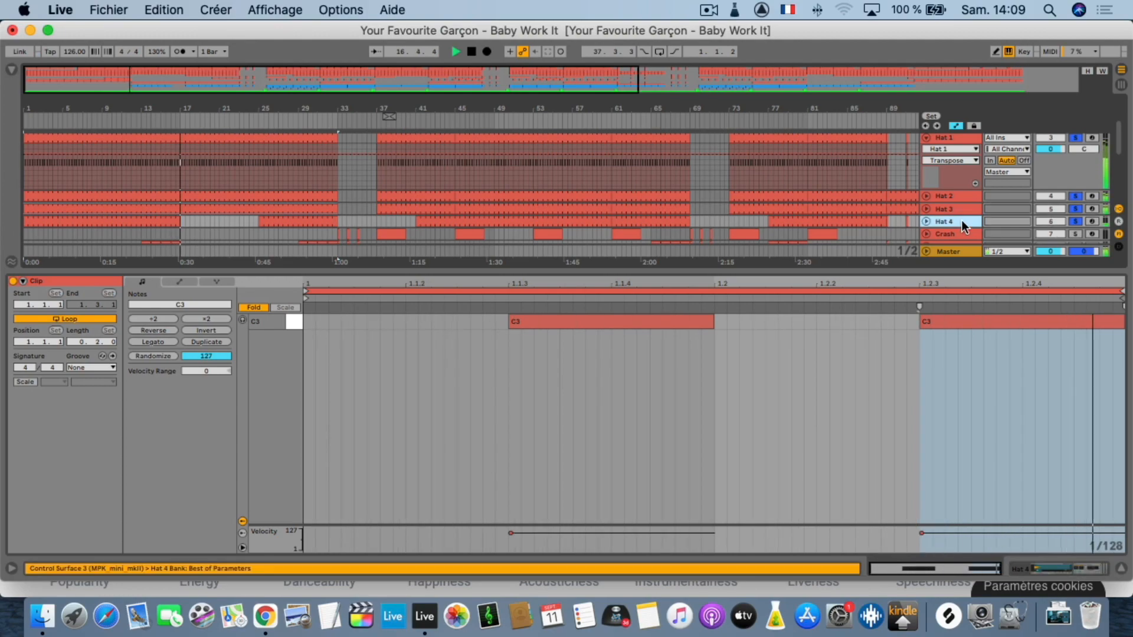
click(47, 225)
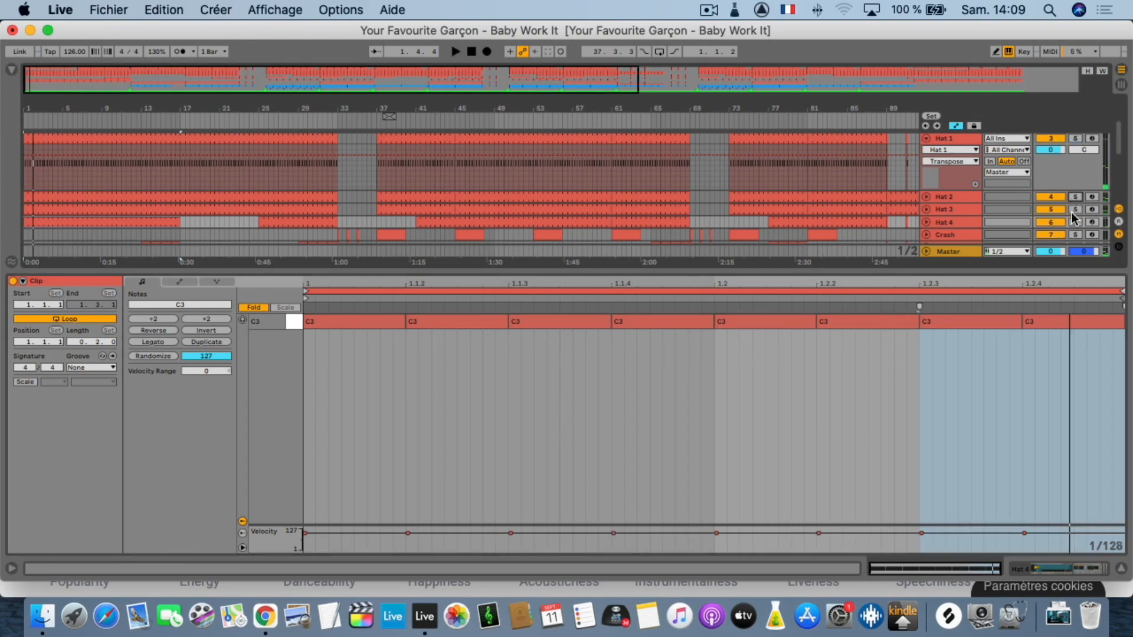
Solo the Crash track and play its first clip, just before bar 33
click(1075, 234)
scroll(354, 192, down, 3)
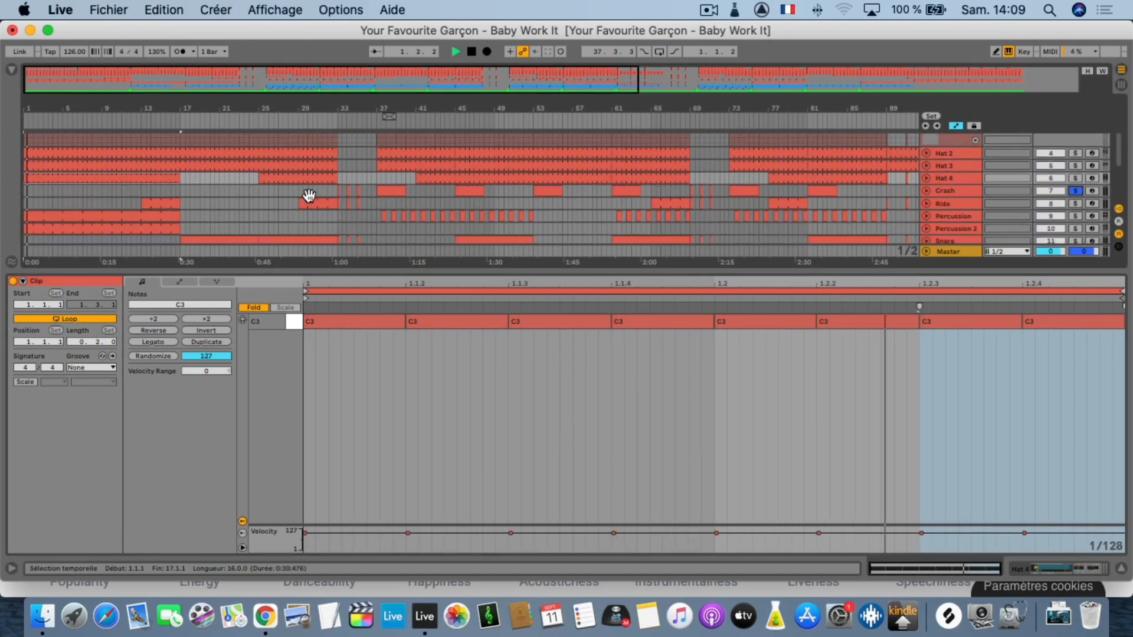
click(336, 175)
key(space)
key(space)
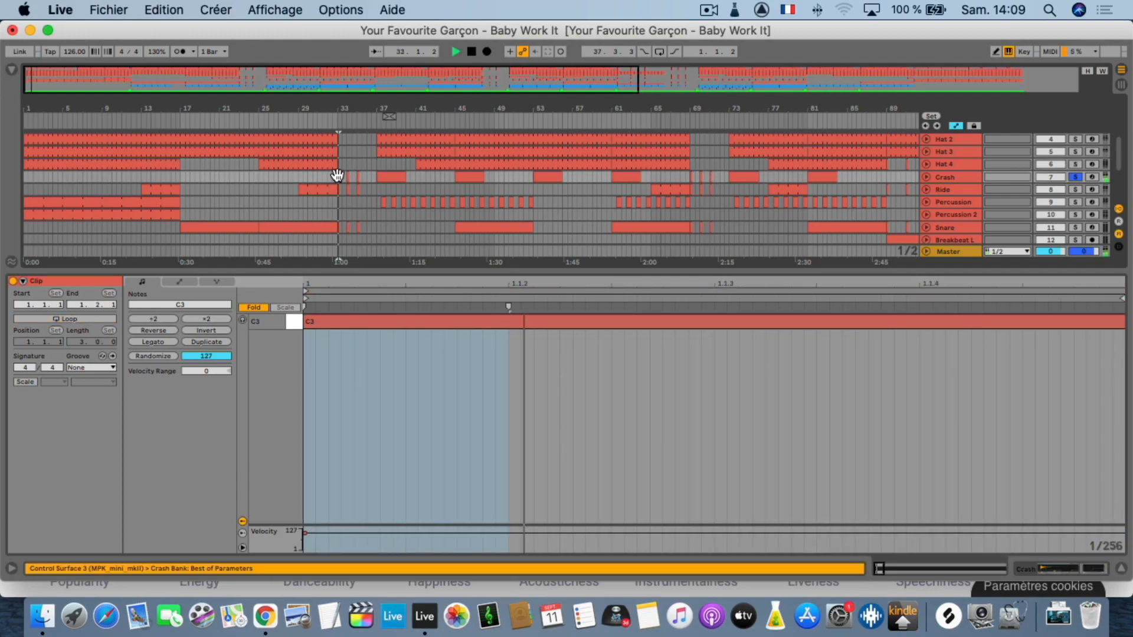
Solo the Ride track, and audition the Percussion track in solo with its first clip's notes displayed
click(1076, 190)
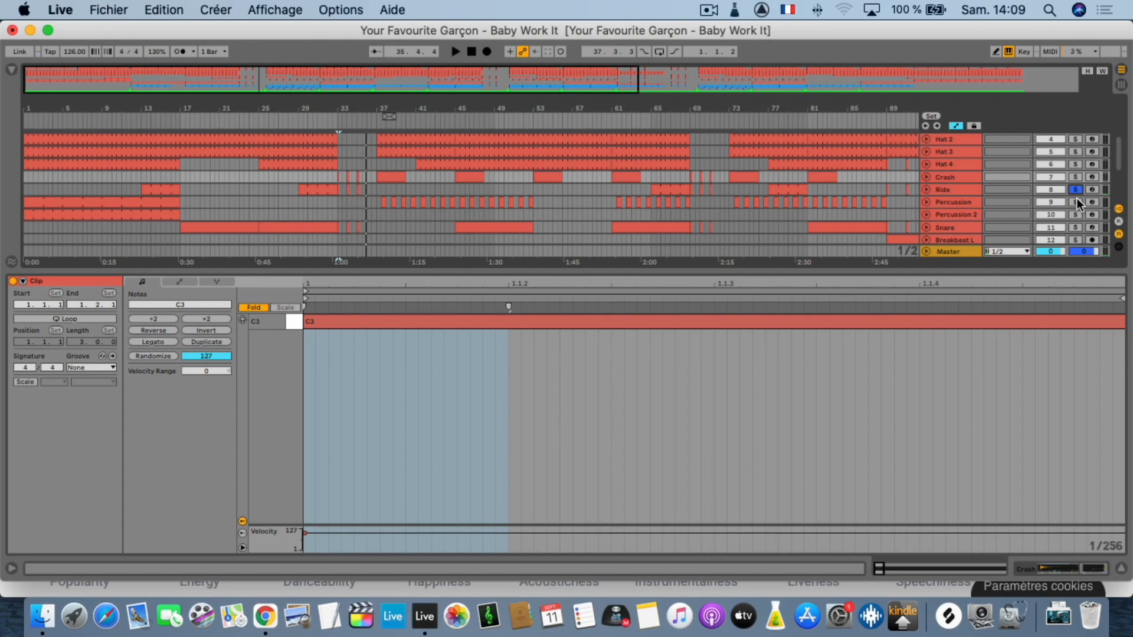
click(1077, 202)
click(163, 202)
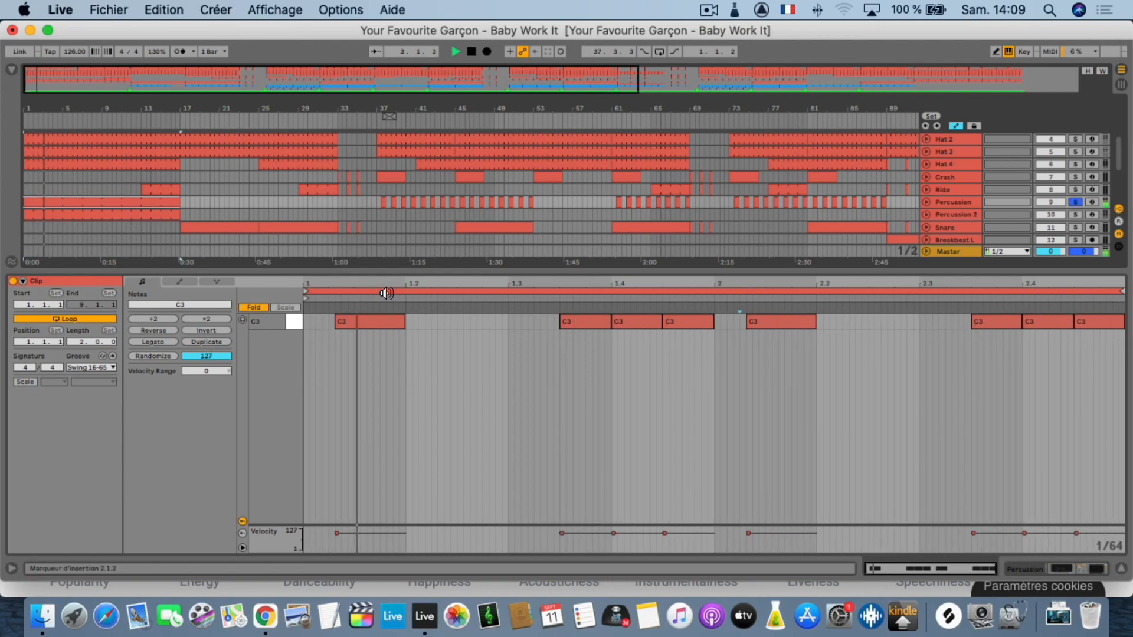
Solo Percussion 2 with its first clip's notes displayed, and add the Percussion track to the solo
click(1074, 215)
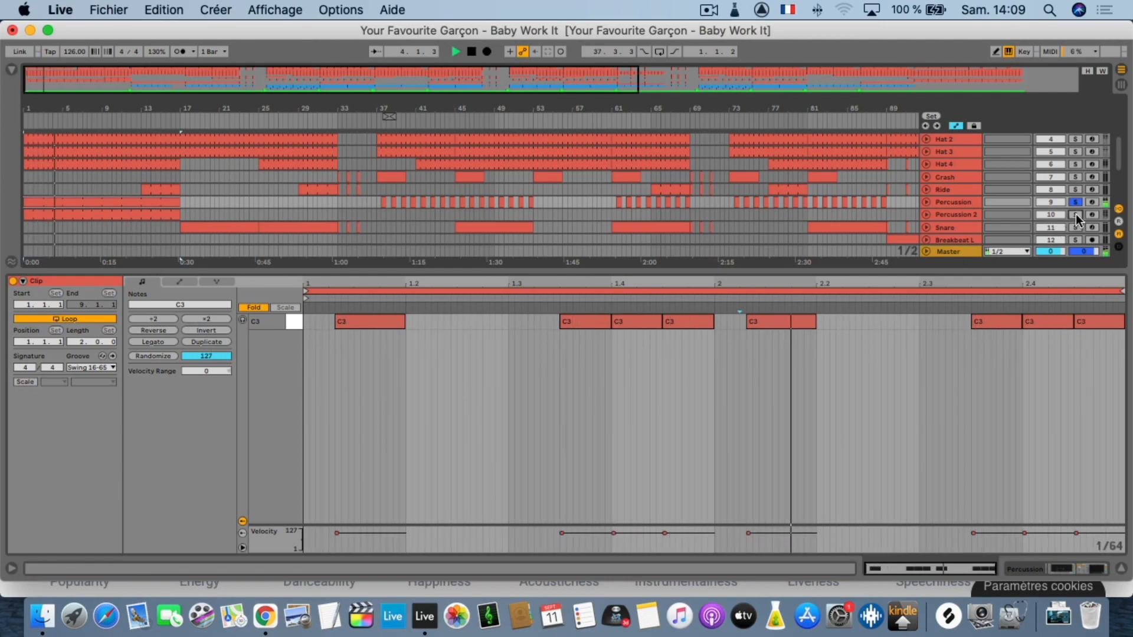
click(936, 214)
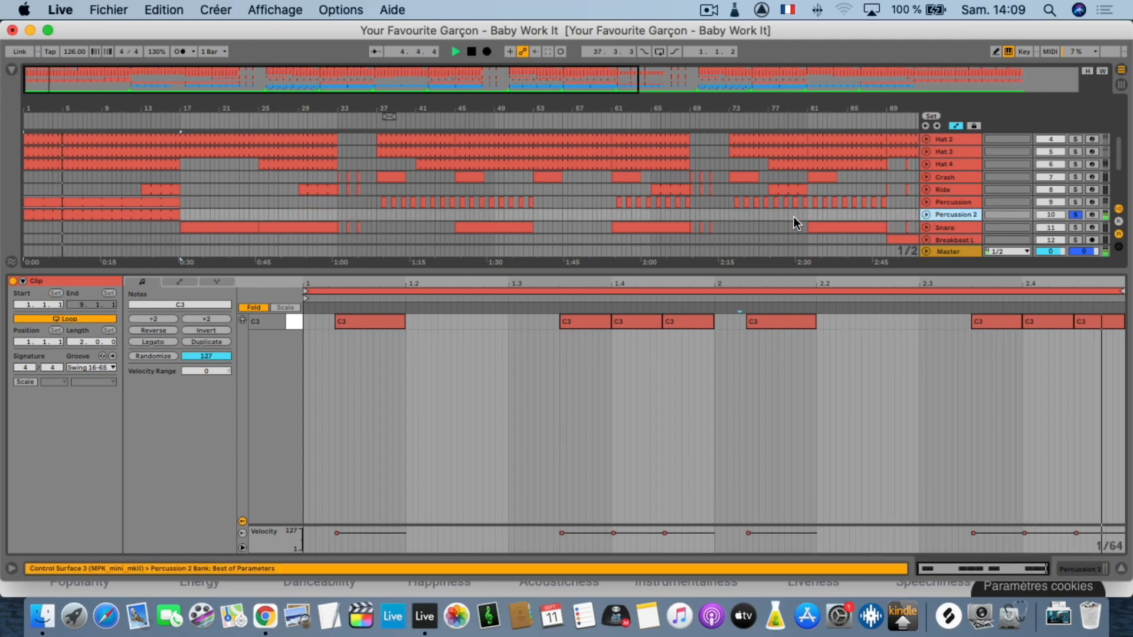
click(134, 216)
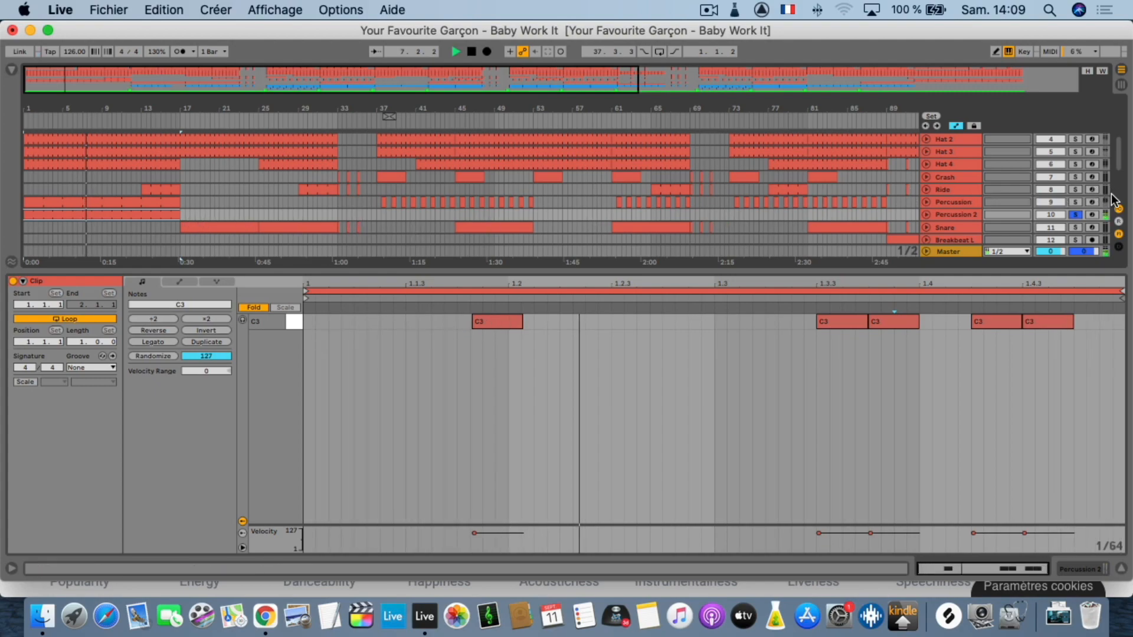
click(1075, 202)
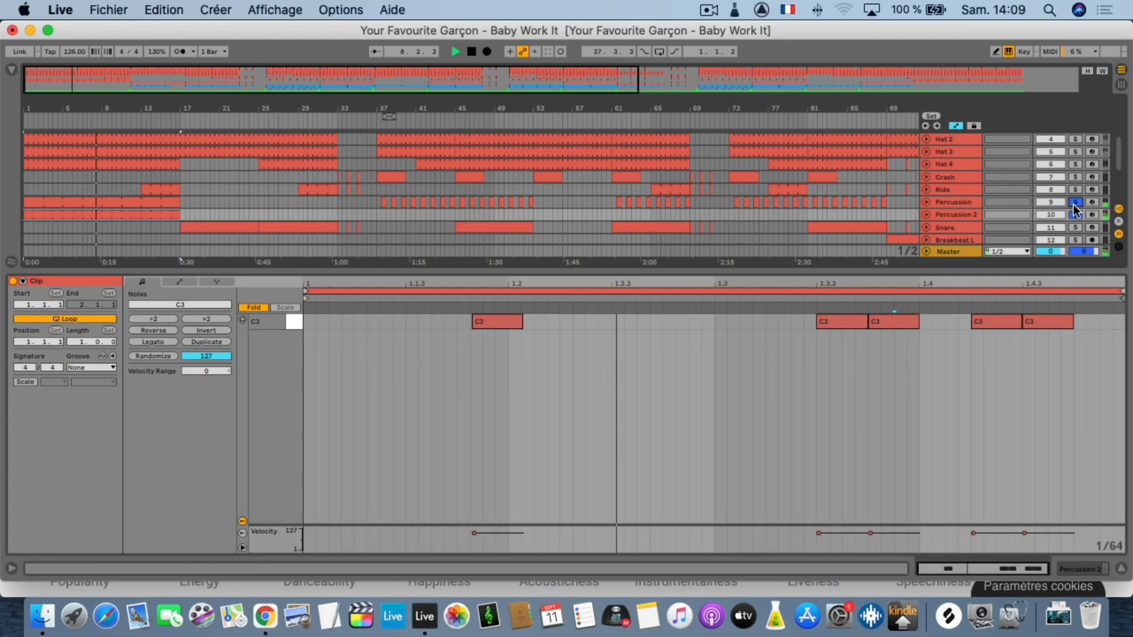
Display the Master track's effects and expand the Bass Kleph's Easy Wash Out and Master Light racks
scroll(890, 192, down, 5)
scroll(890, 192, up, 3)
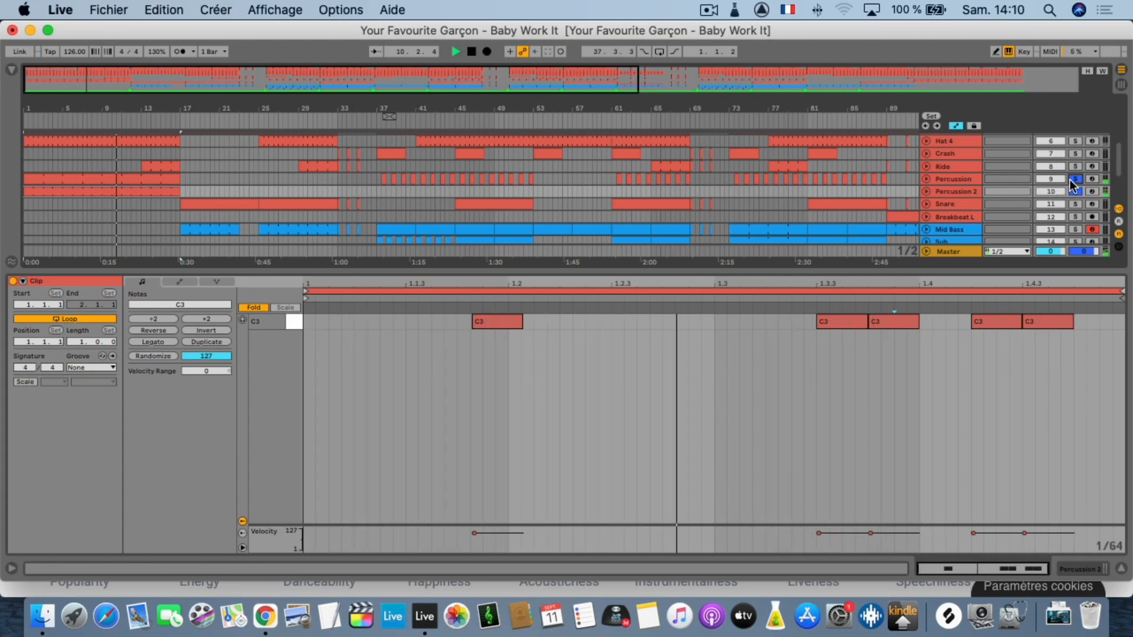
scroll(225, 178, down, 6)
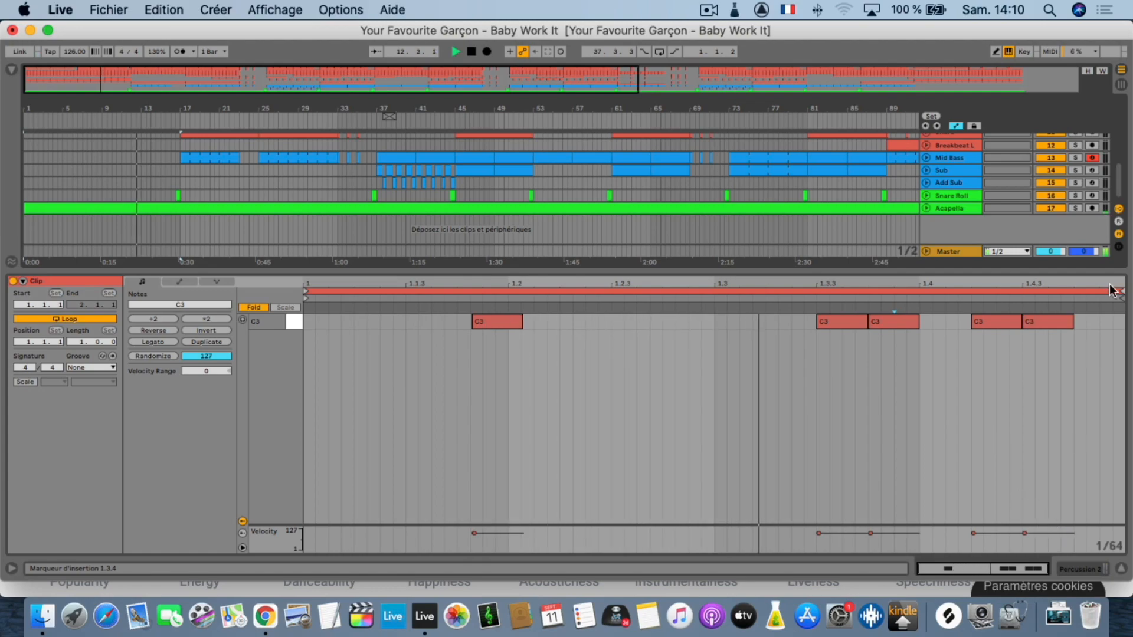
click(943, 251)
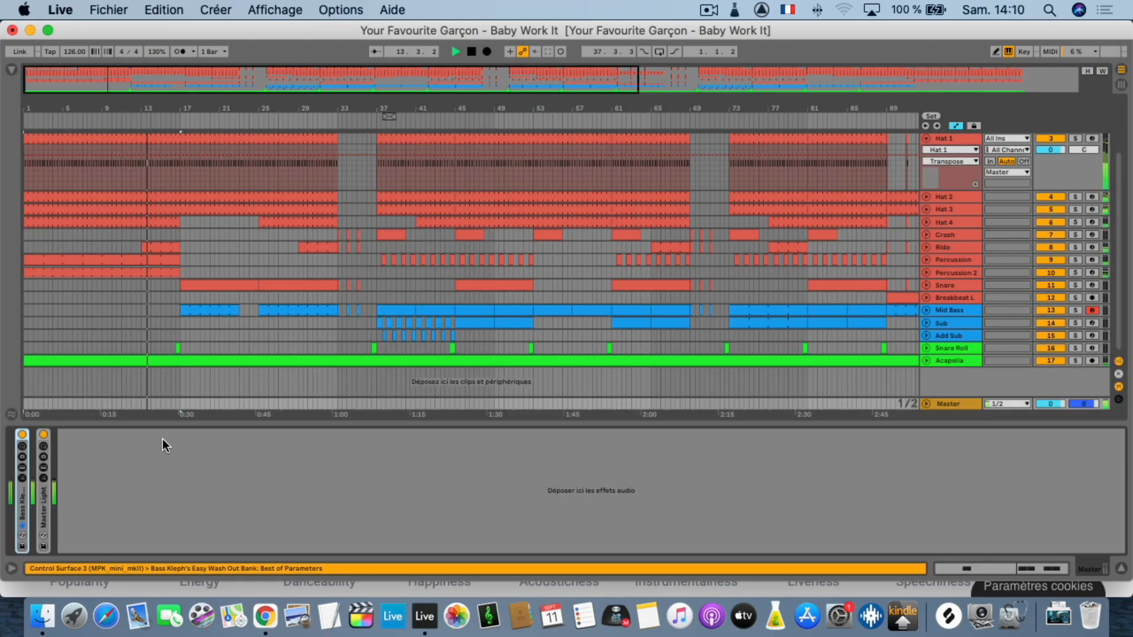
double_click(20, 501)
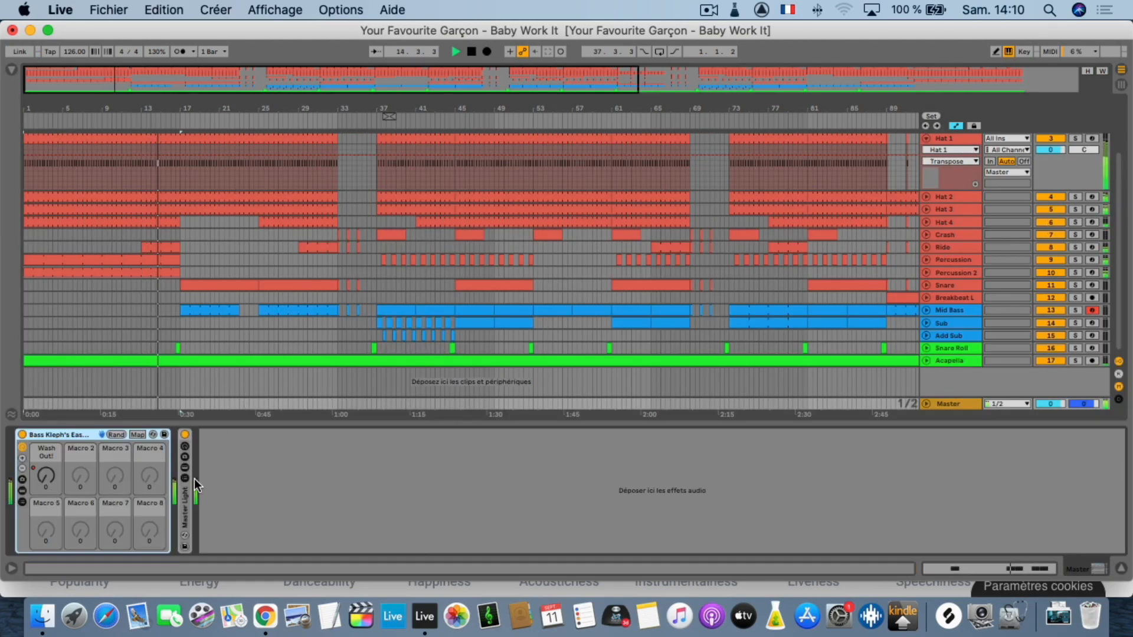
double_click(182, 500)
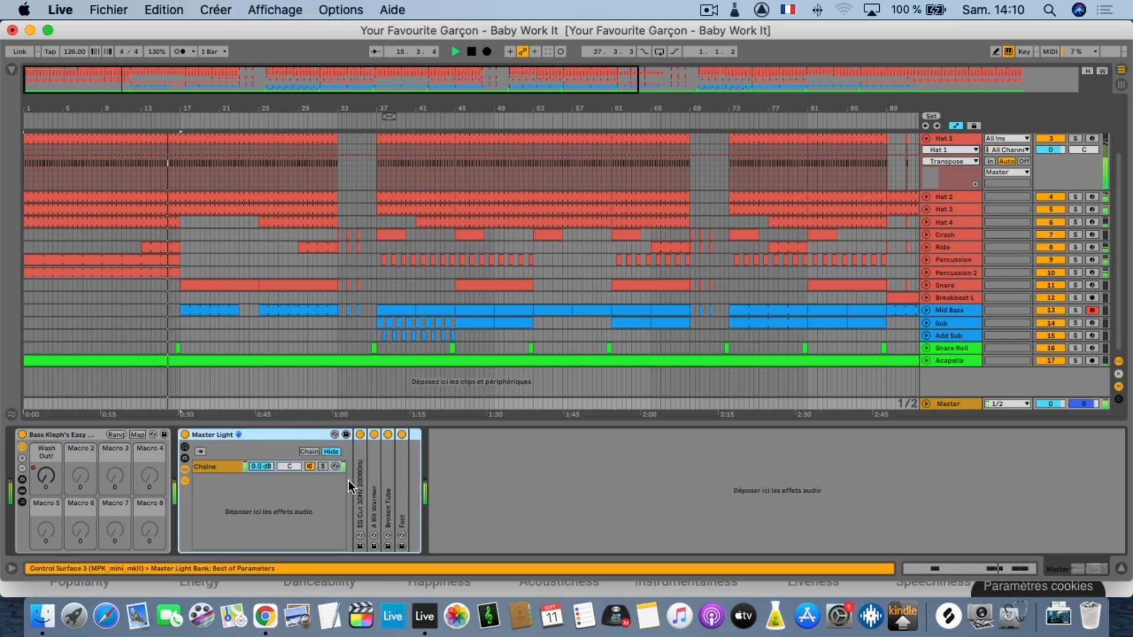
Expand the EQ Cut 30Hz 20000Hz, A Bit Warmer, Broken Tube and Fast devices in the Master Light rack
double_click(362, 487)
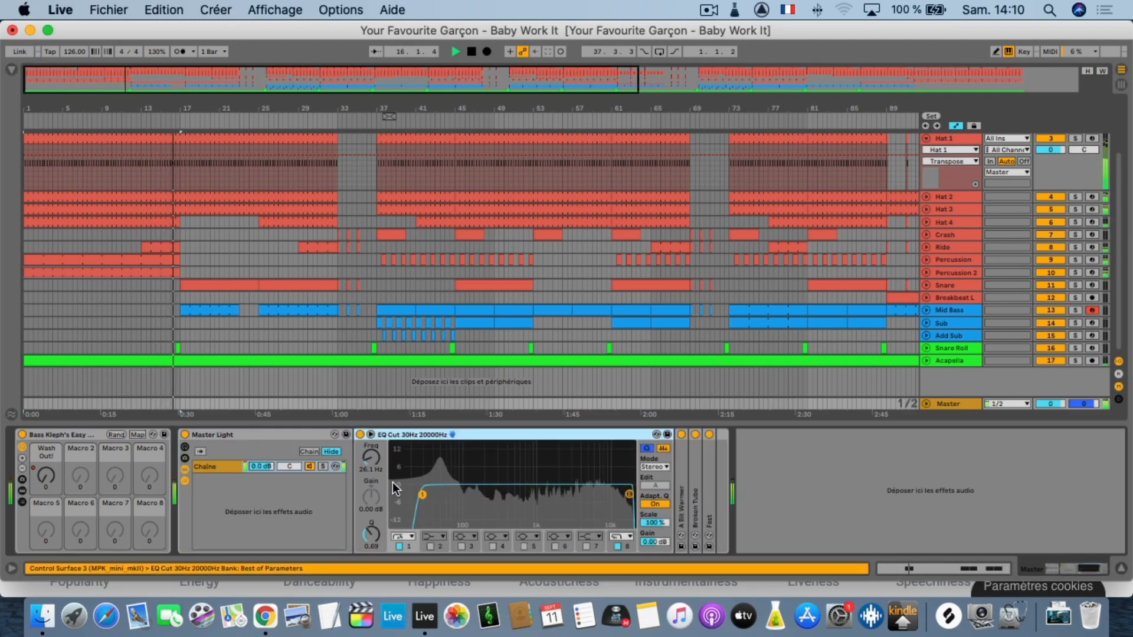
double_click(682, 482)
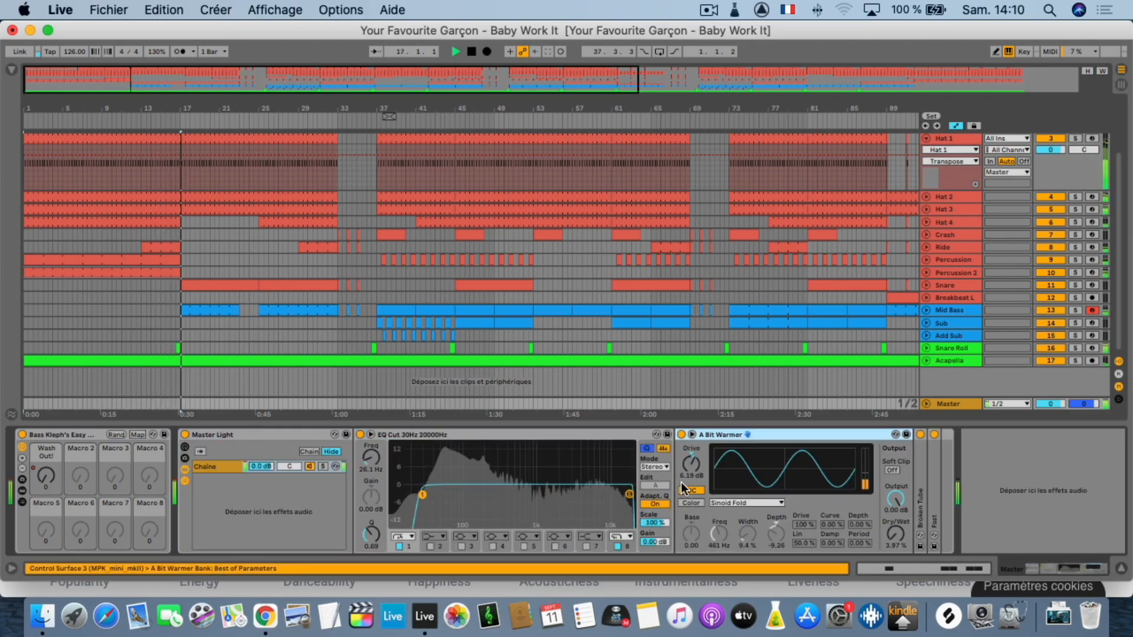
double_click(919, 480)
click(1060, 483)
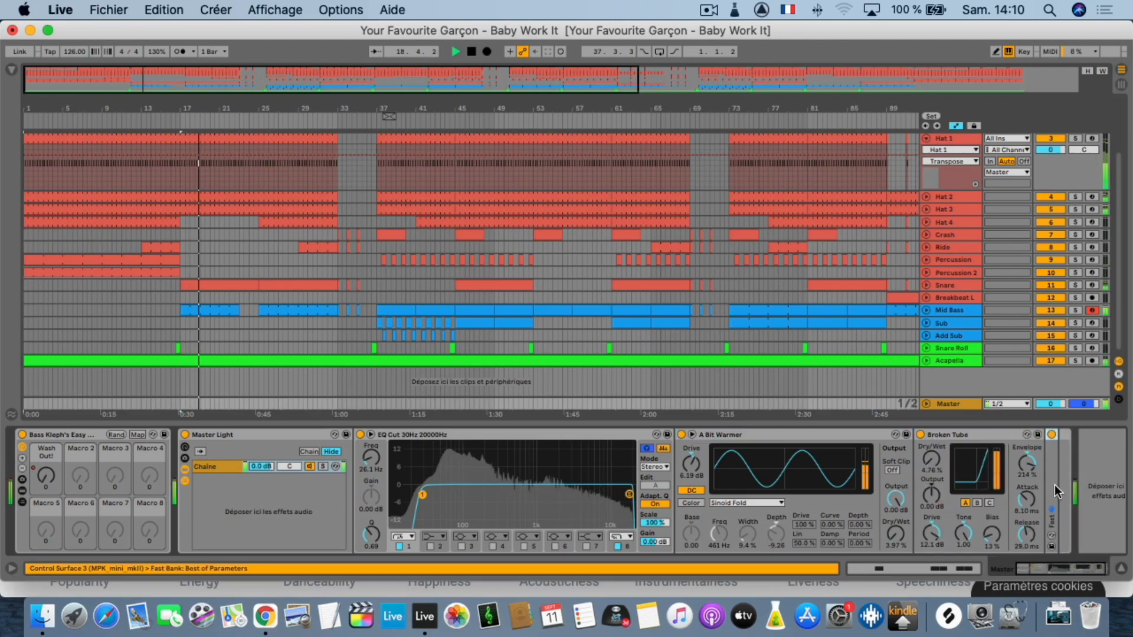
double_click(1054, 484)
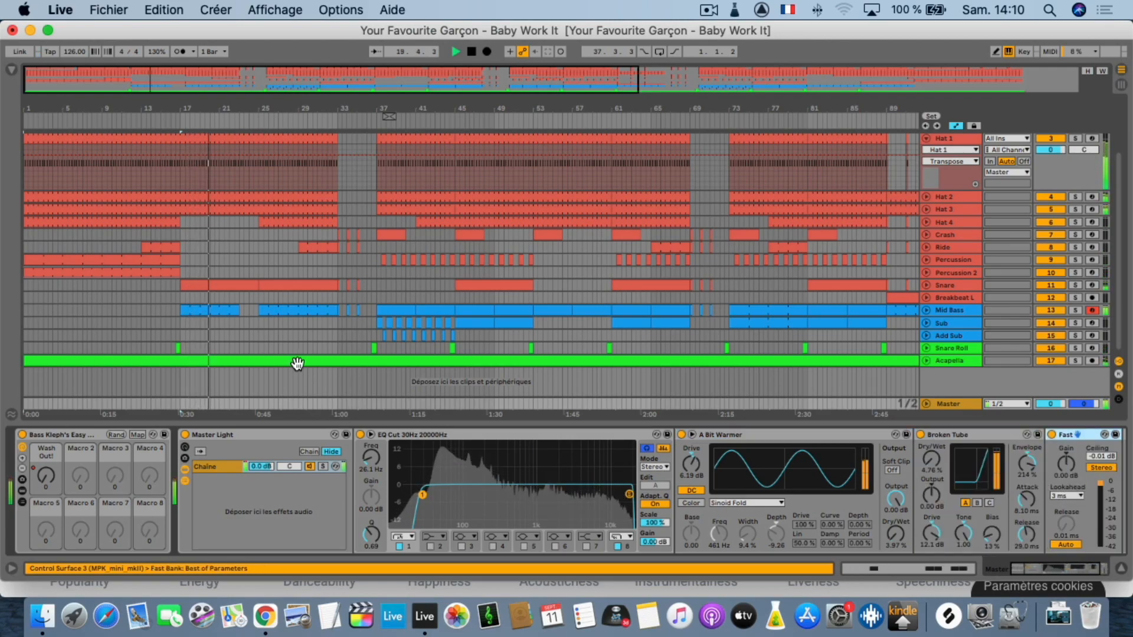
Audition the Acapella track in solo and return to the full mix
click(1073, 360)
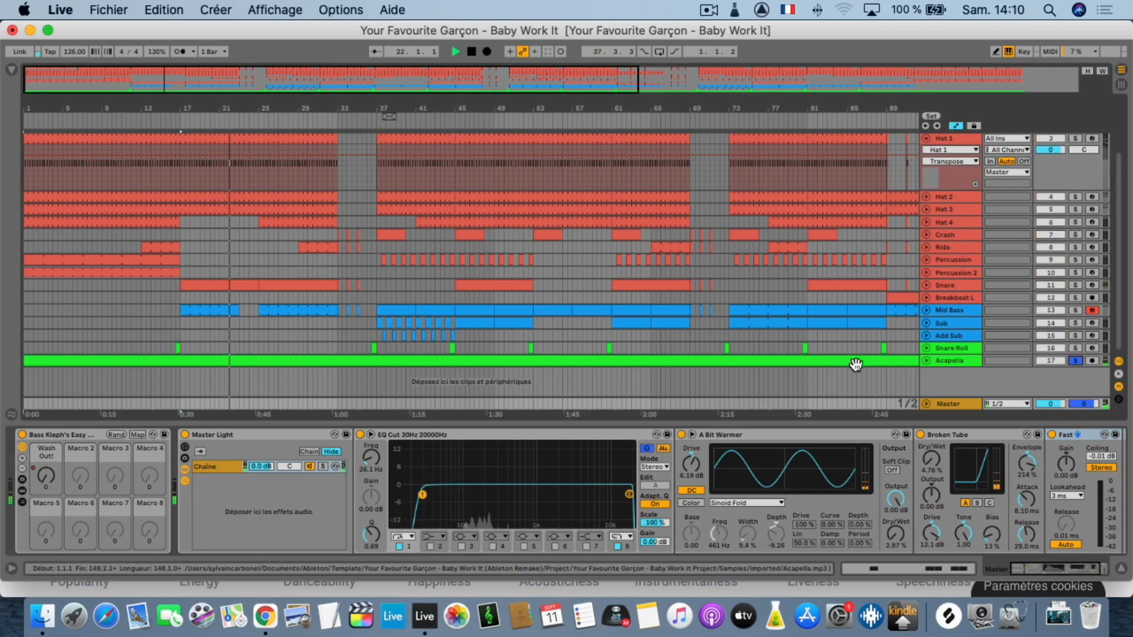
click(1074, 361)
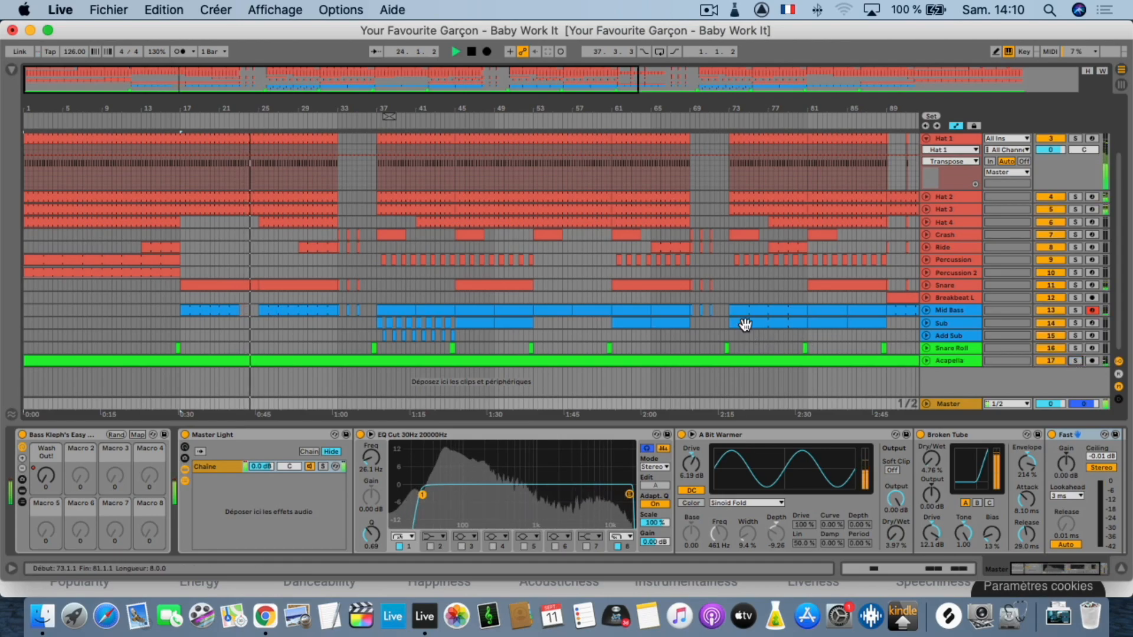
scroll(745, 323, up, 5)
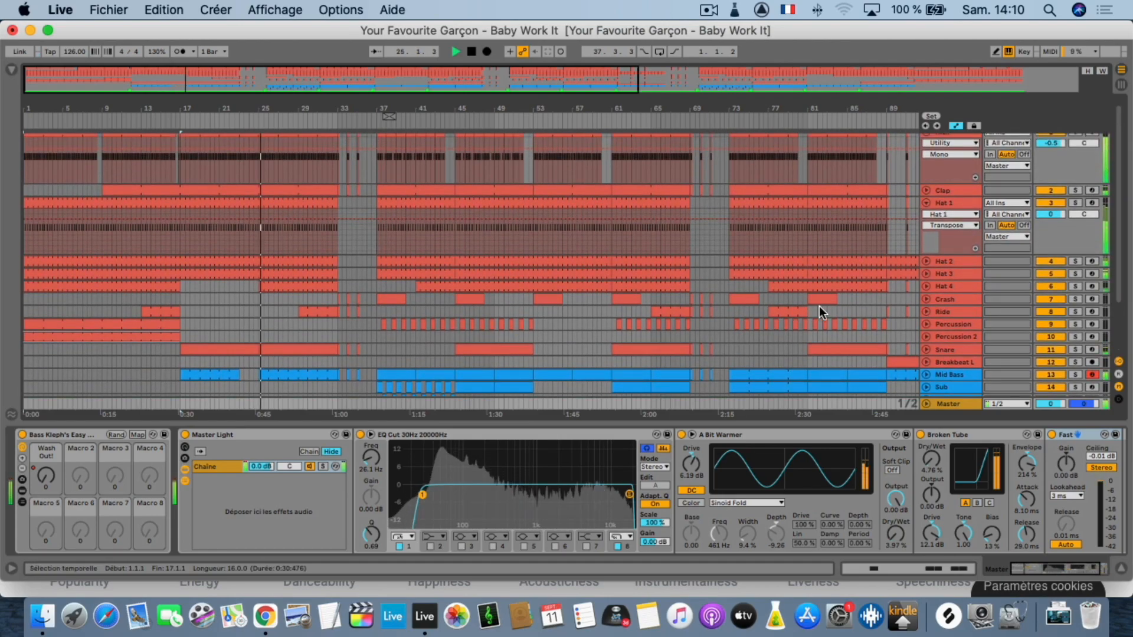
scroll(749, 287, up, 1)
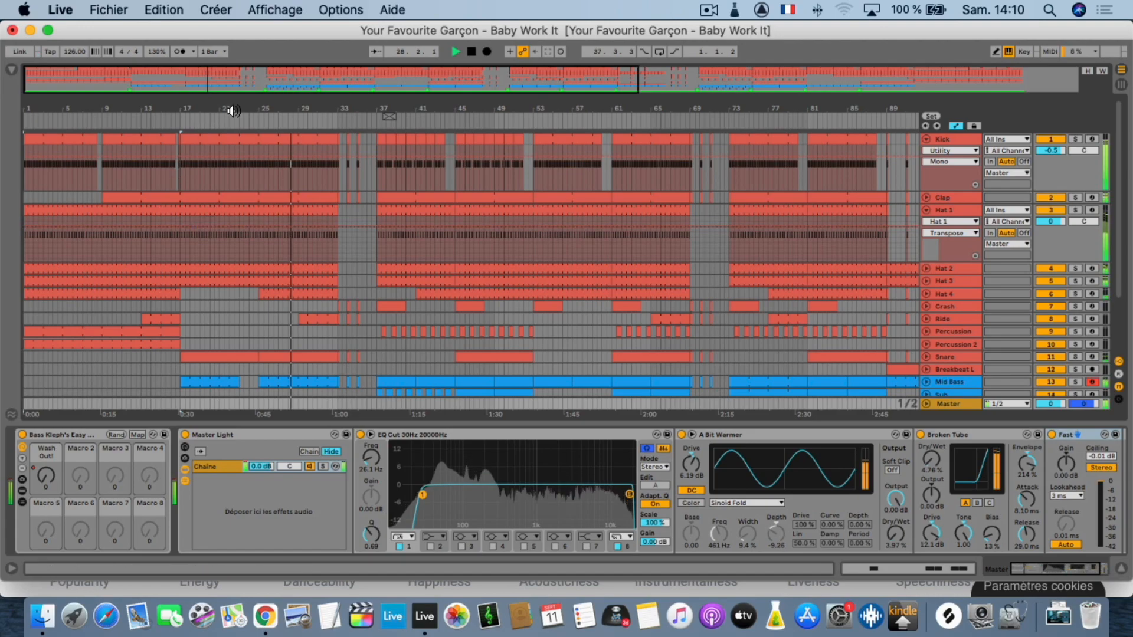
Examine the break between bars 33 and 37 and the drum and bass clips of the section that follows
drag(336, 99, 356, 148)
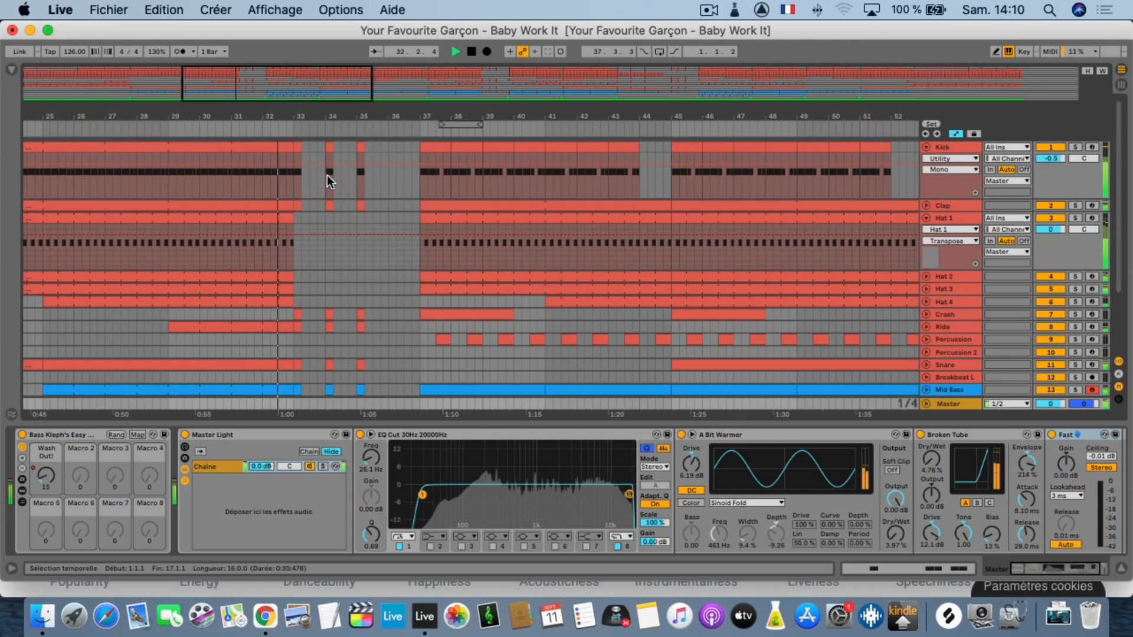
scroll(328, 176, down, 4)
scroll(328, 175, up, 4)
scroll(328, 176, up, 1)
scroll(360, 231, left, 1)
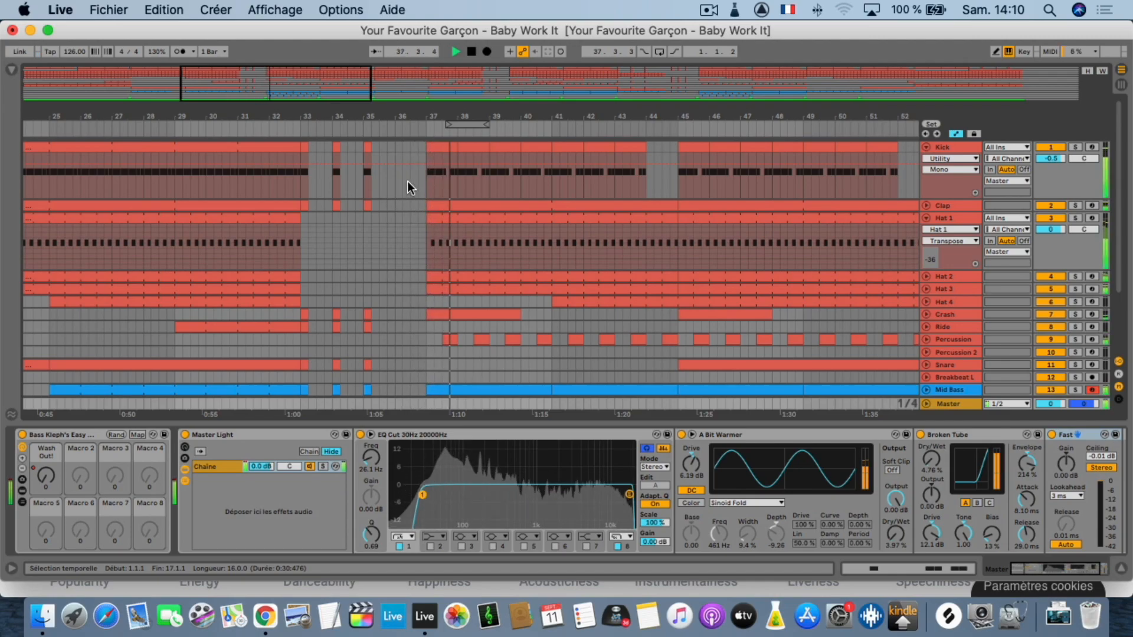
drag(438, 121, 438, 114)
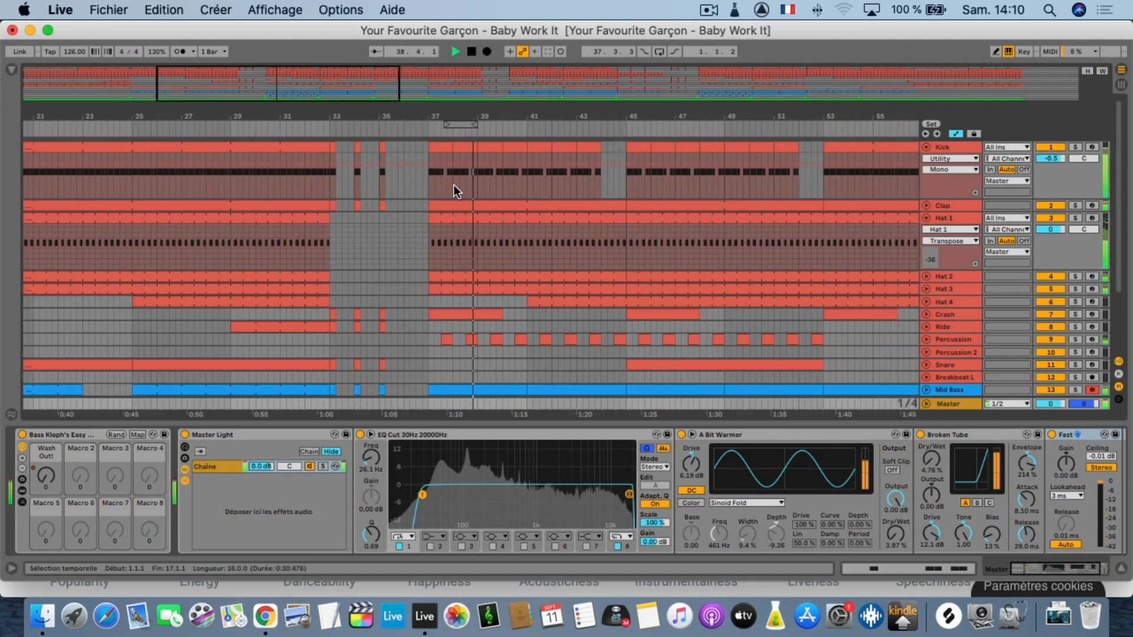
scroll(516, 187, down, 5)
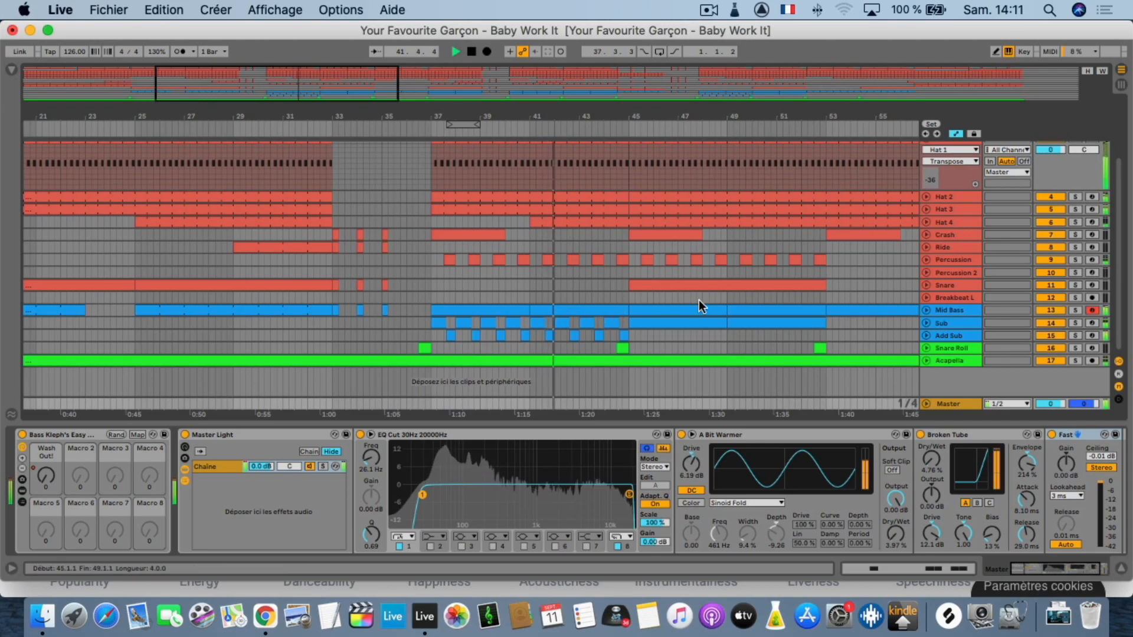
scroll(898, 270, up, 3)
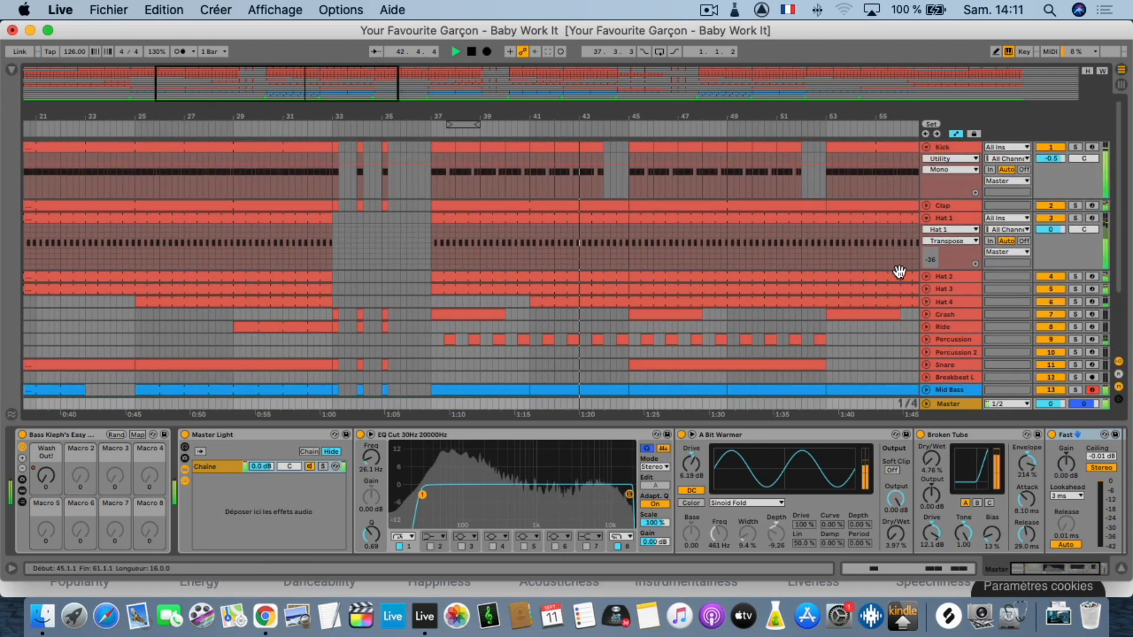
Unfold the Clap track, display the notes of its clip starting at bar 37, and hide the clip view
click(926, 206)
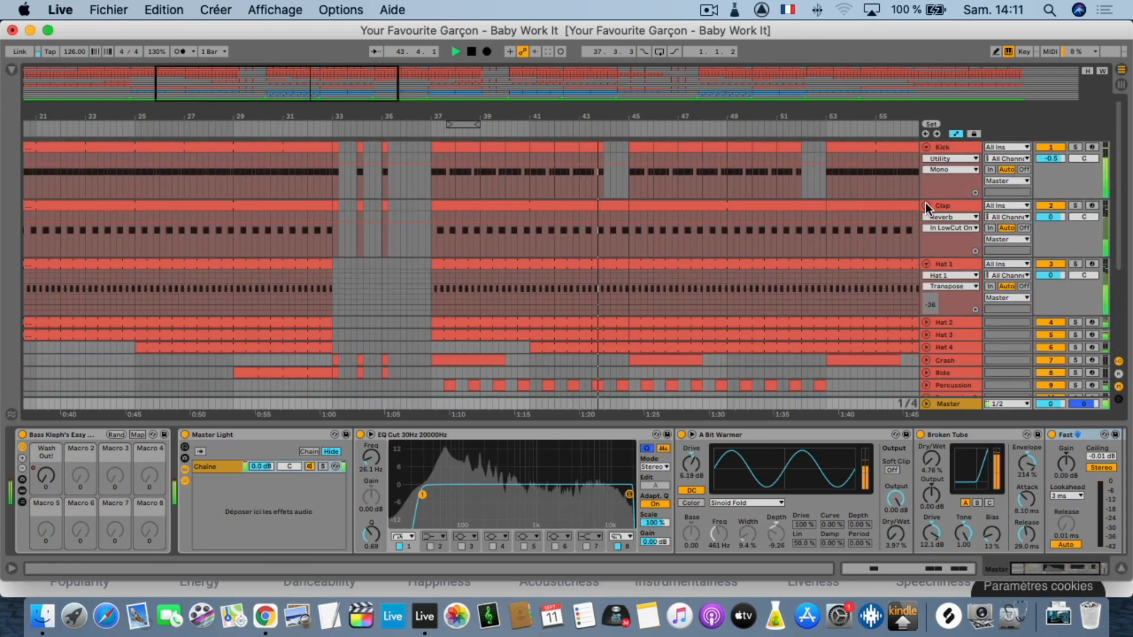
double_click(480, 207)
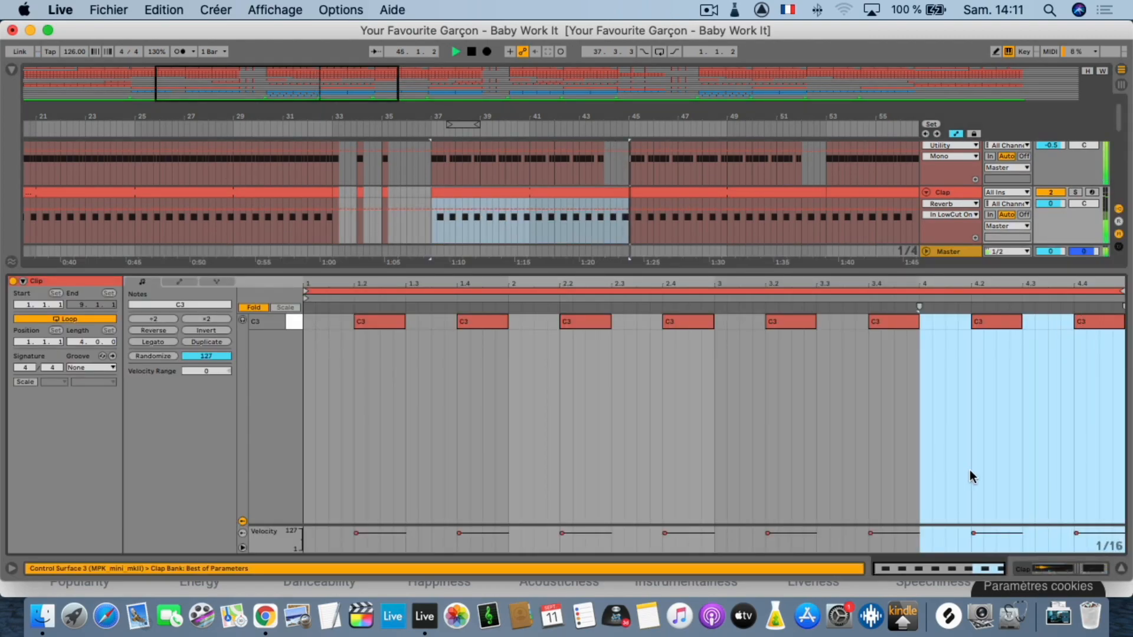
click(1121, 568)
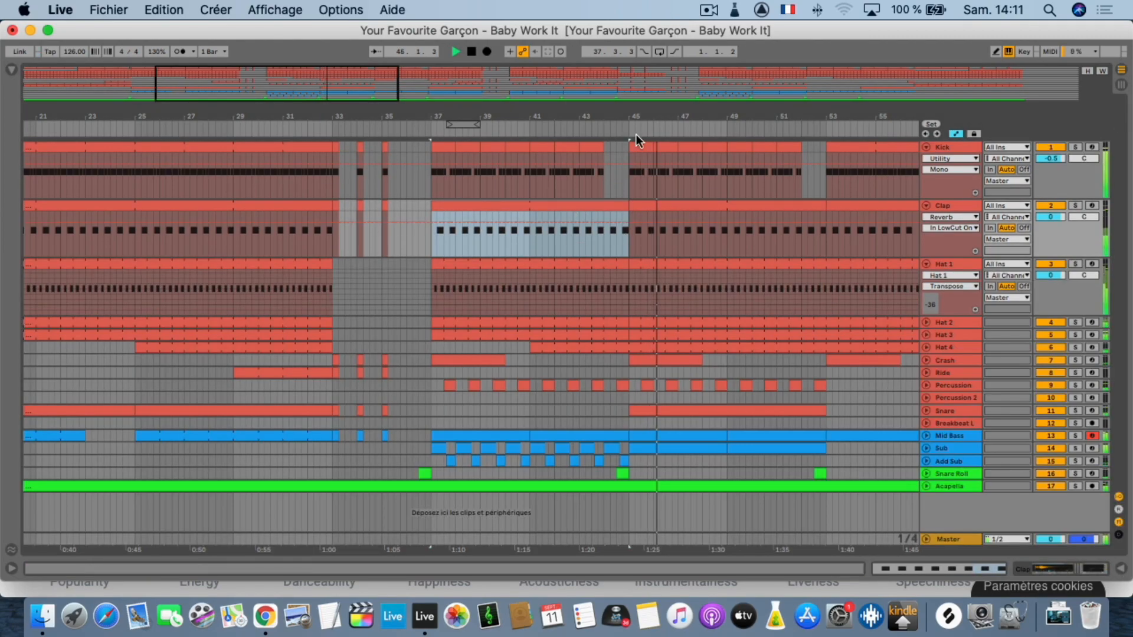
Examine the rest of the arrangement, focusing on the break between bars 69 and 73 across all tracks
drag(637, 134, 495, 100)
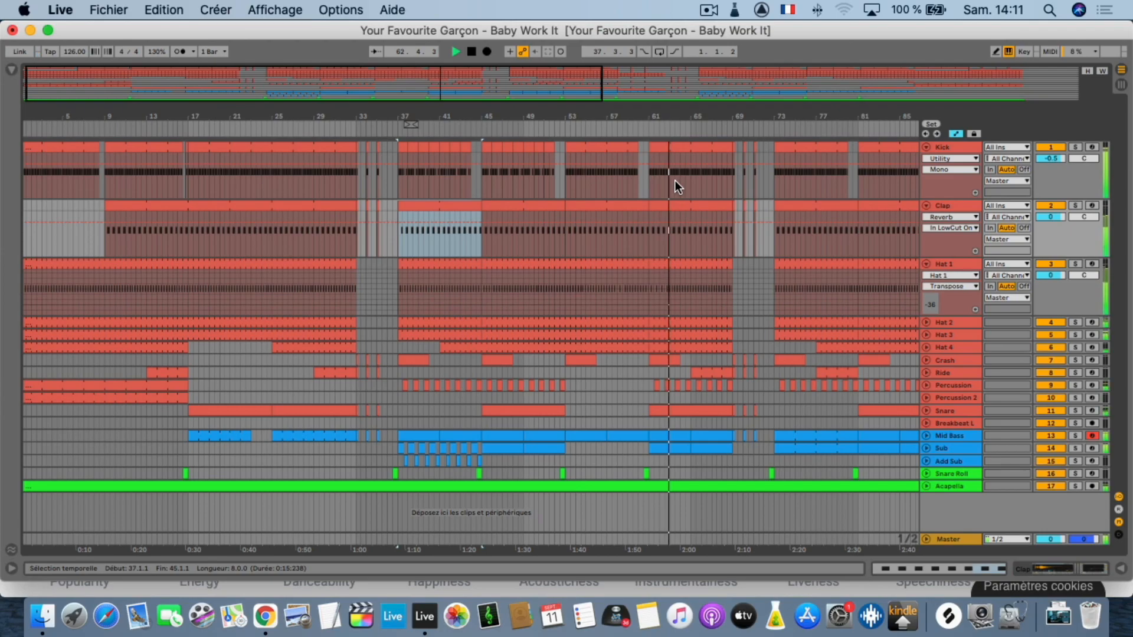
scroll(675, 183, right, 5)
scroll(675, 179, right, 10)
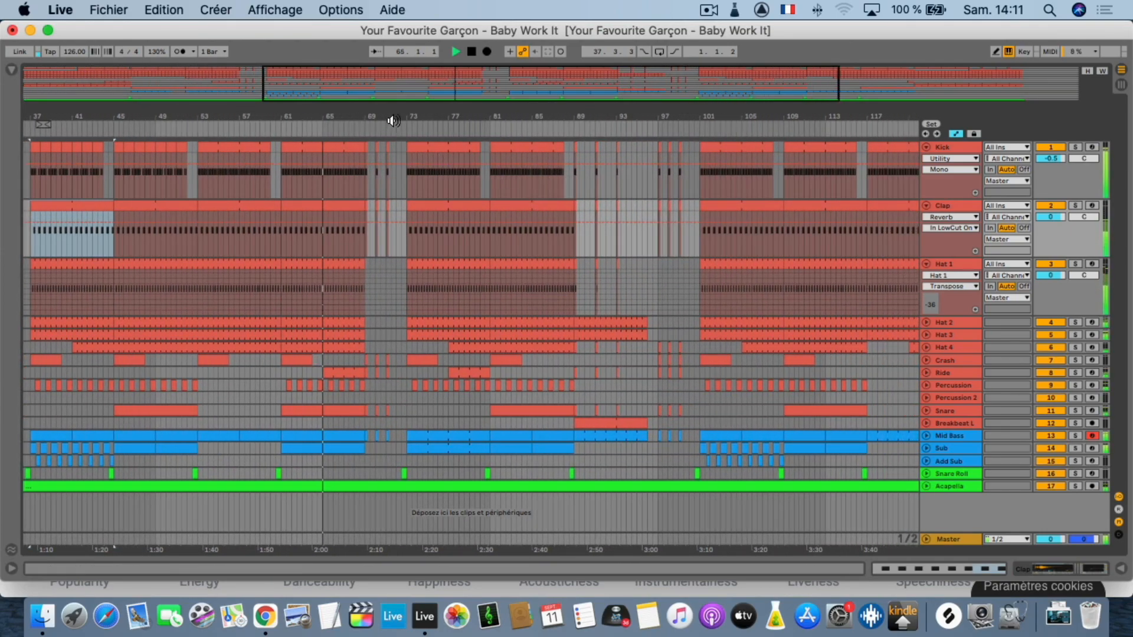
scroll(403, 168, left, 1)
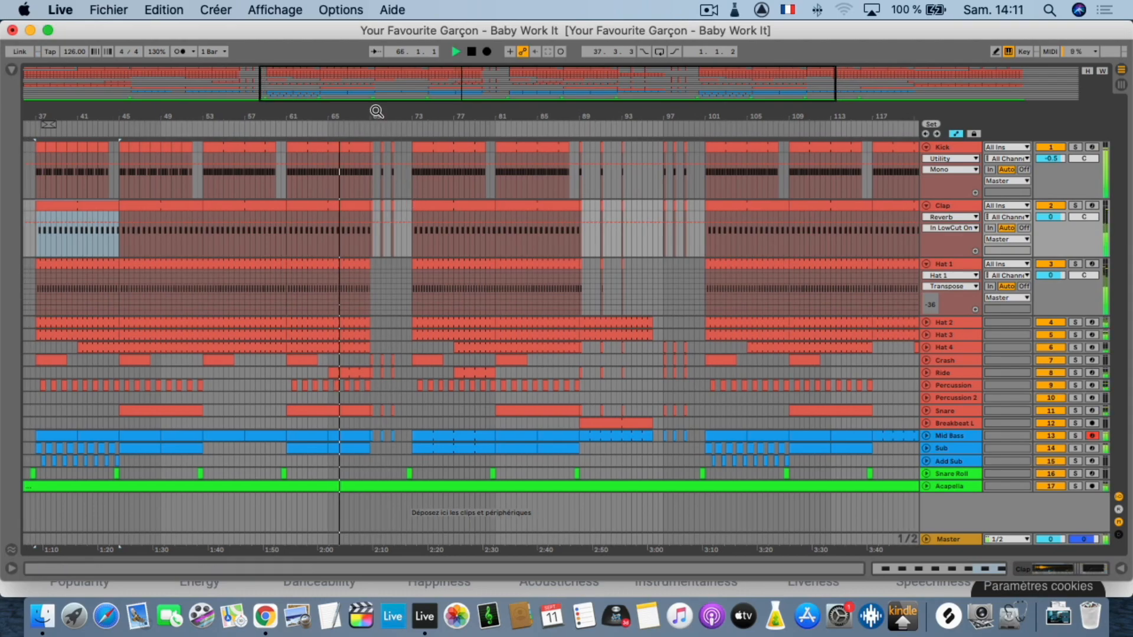
drag(380, 127, 381, 195)
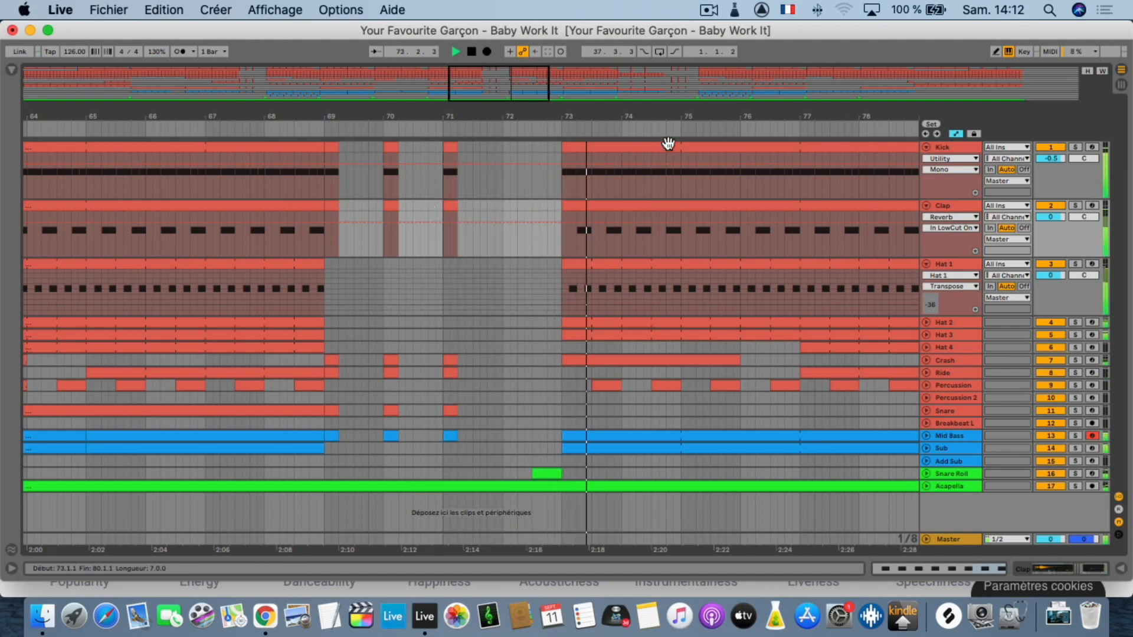
drag(676, 120, 620, 320)
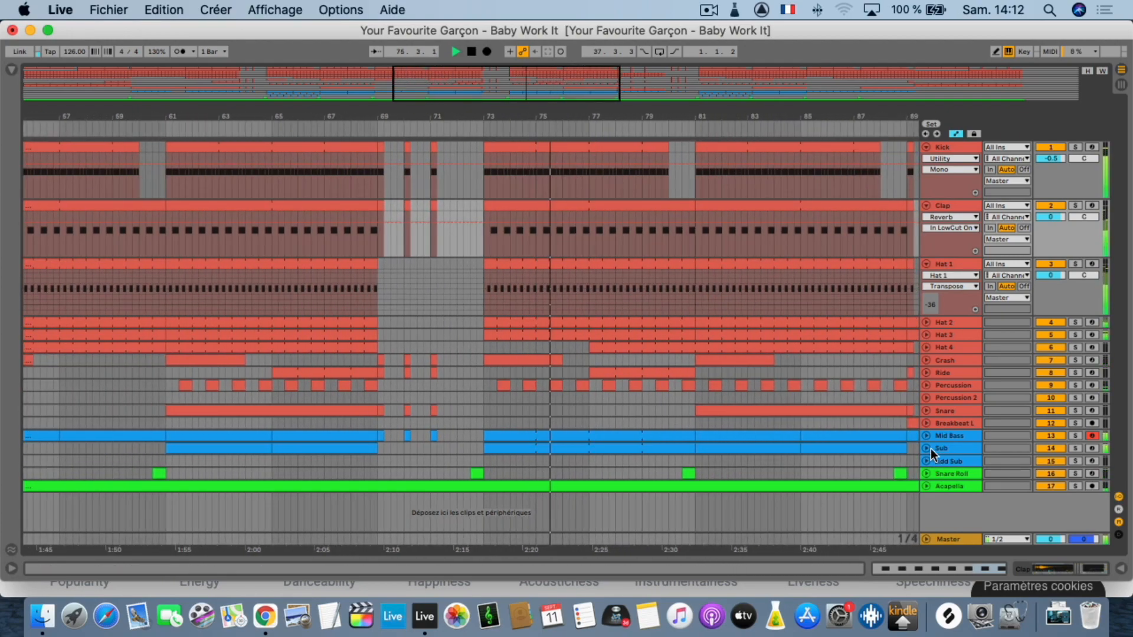
Unfold the Sub track and display the notes of its clips starting at bar 73 and bar 81
click(926, 448)
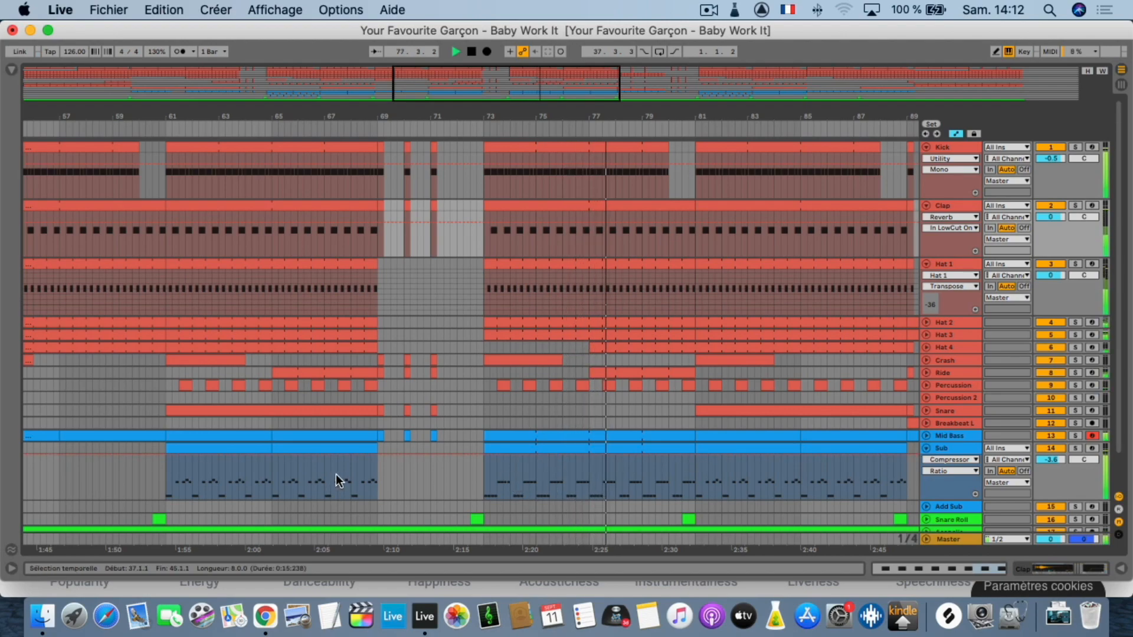
double_click(582, 450)
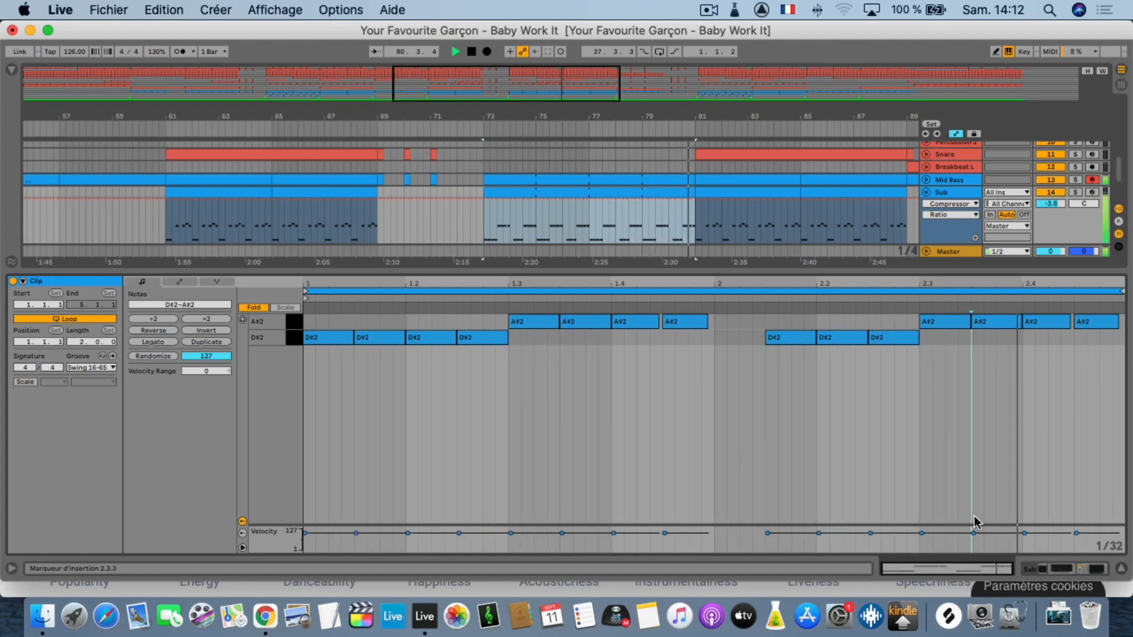
click(1122, 568)
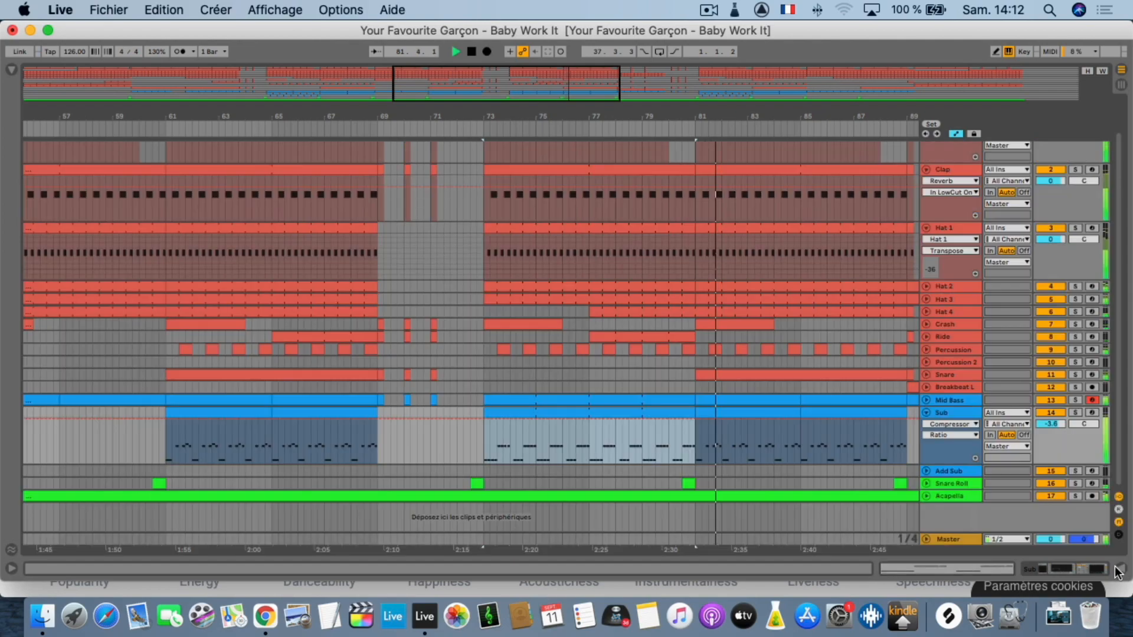
drag(698, 412, 617, 423)
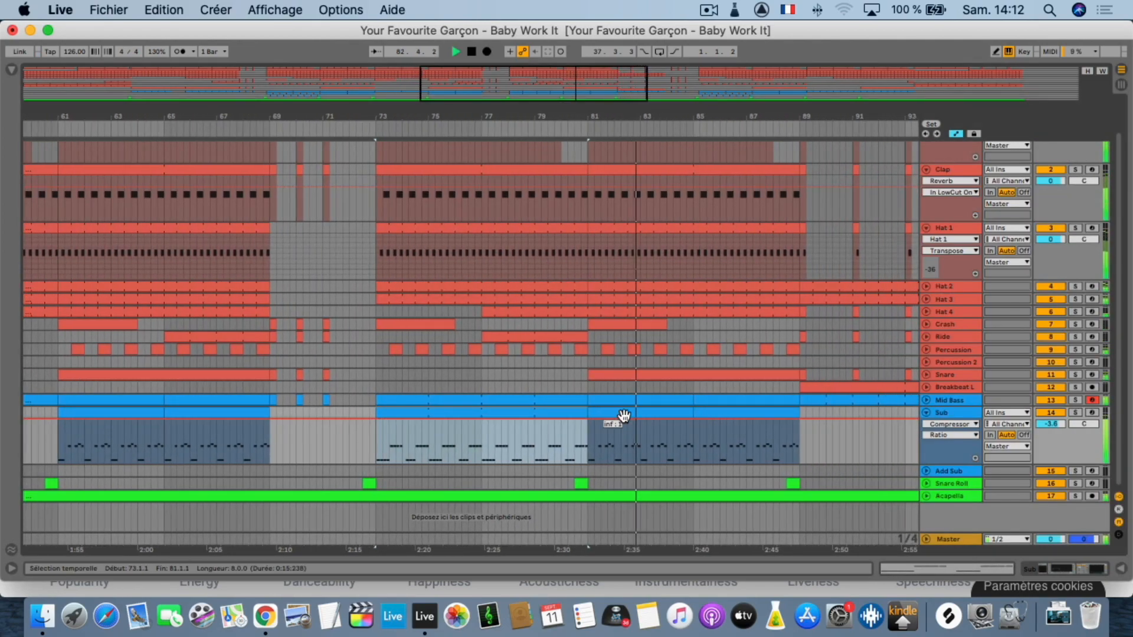
key(super+alt+l)
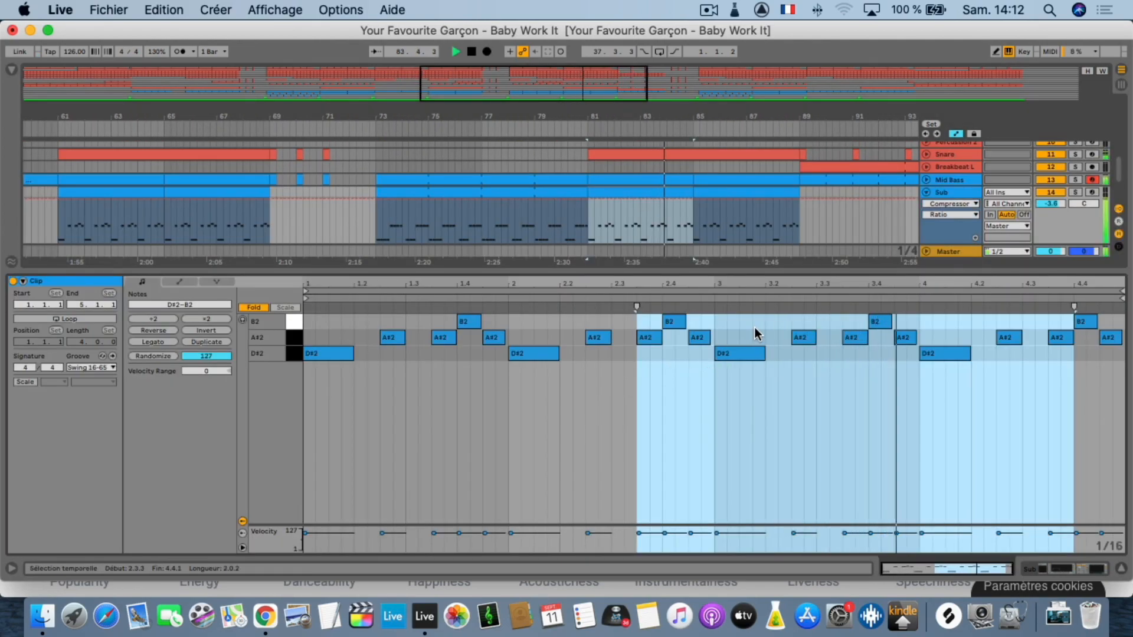
Hide the clip view and examine the break between bars 89 and 101 across the tracks
click(1122, 569)
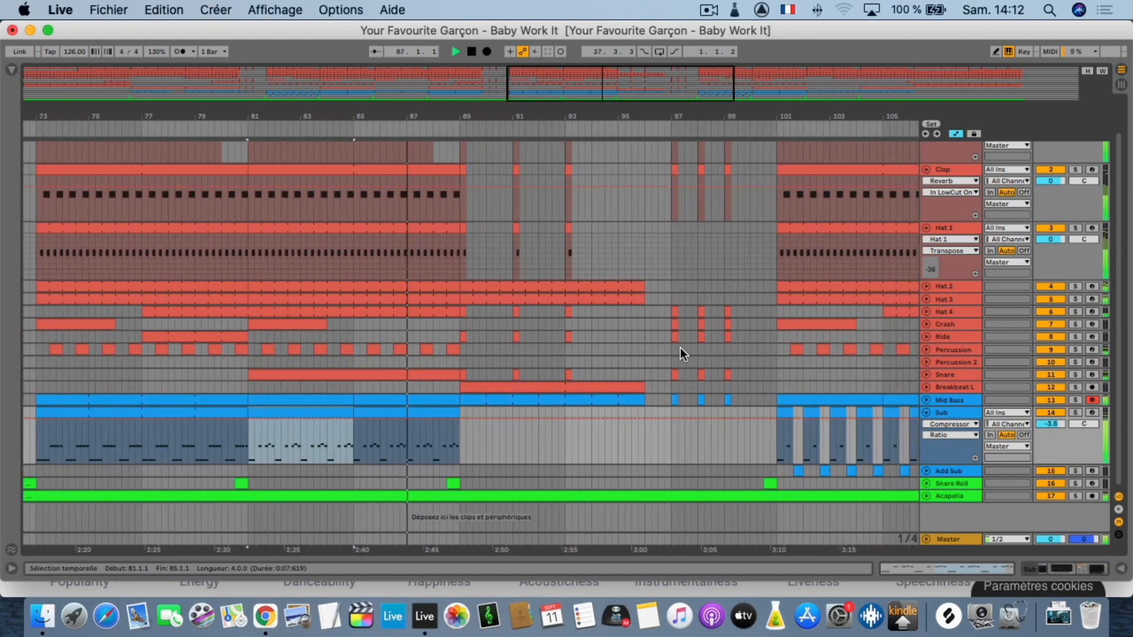
scroll(681, 349, up, 2)
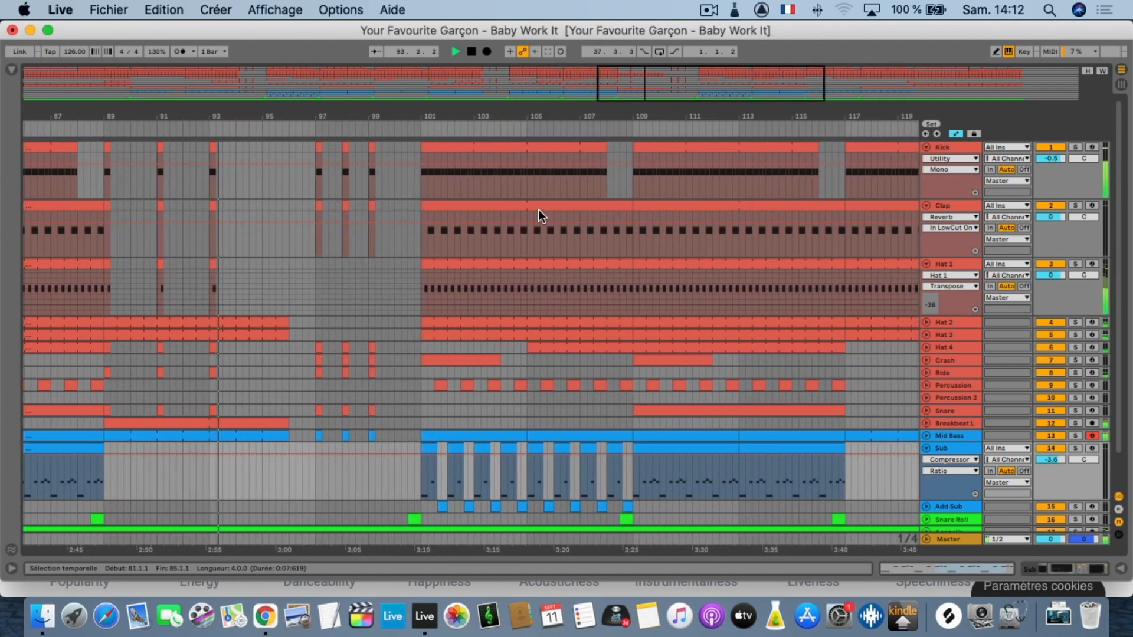
scroll(540, 210, right, 1)
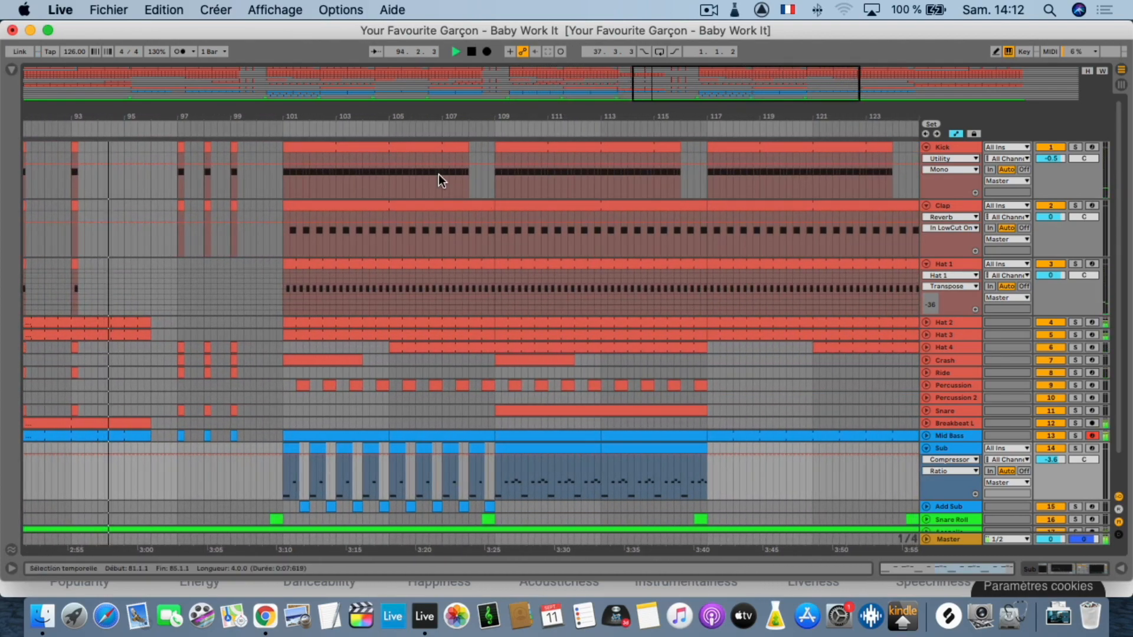
drag(382, 113, 382, 80)
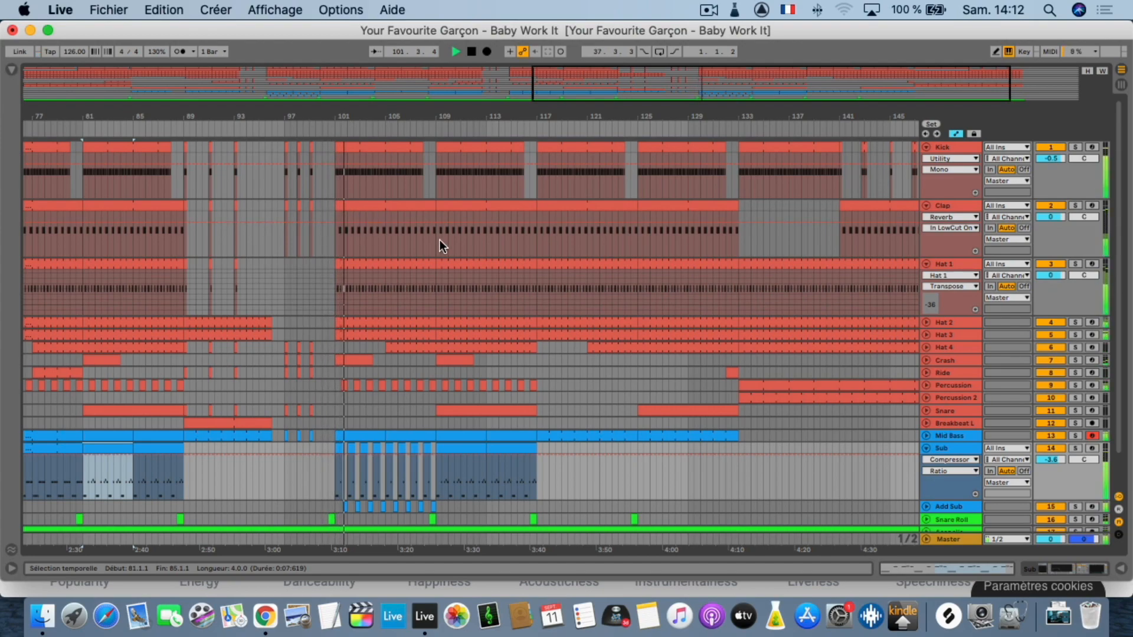
Display the notes of the Mid Bass clip starting at bar 101, and hide the clip view
scroll(469, 260, down, 3)
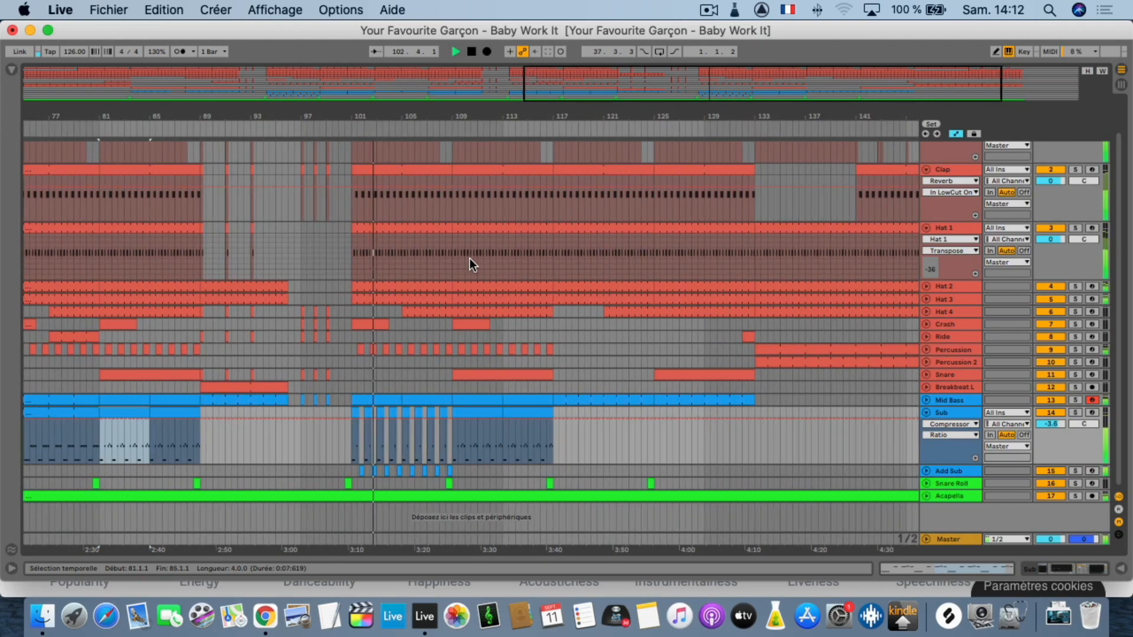
double_click(382, 399)
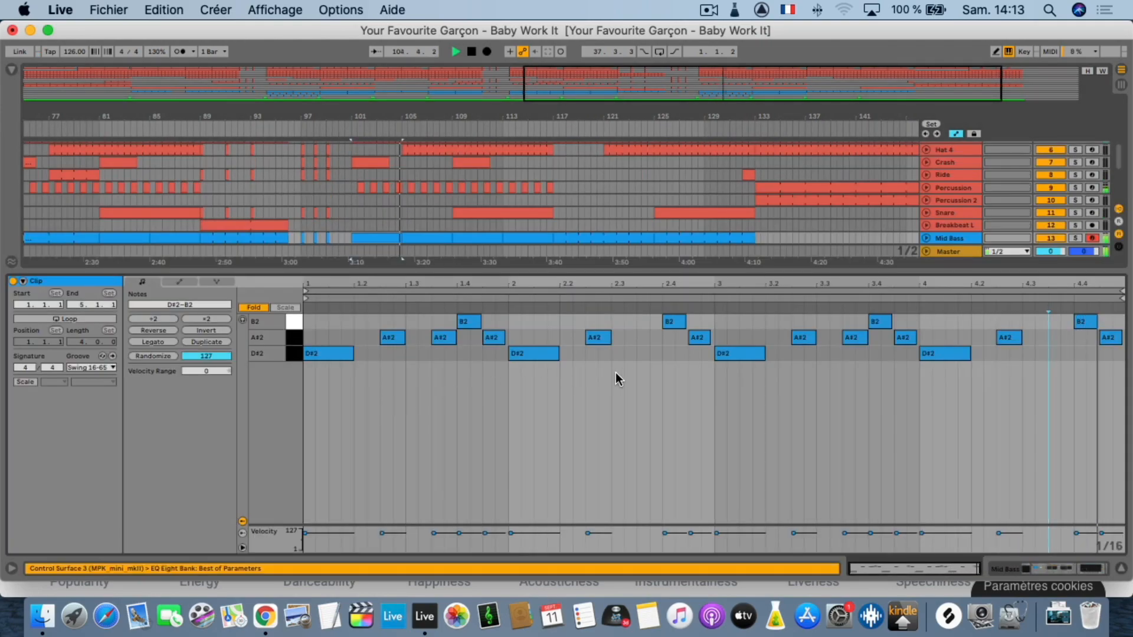
click(1122, 569)
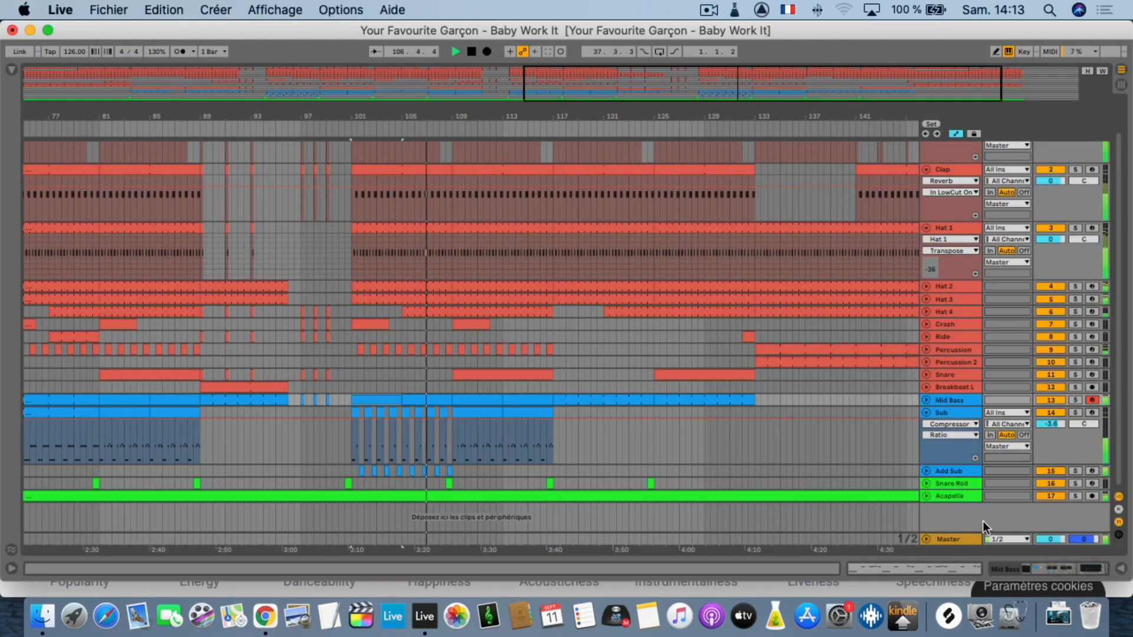
Unfold the Mid Bass track to show its clips and its EQ Eight frequency automation across the arrangement
drag(555, 116, 550, 88)
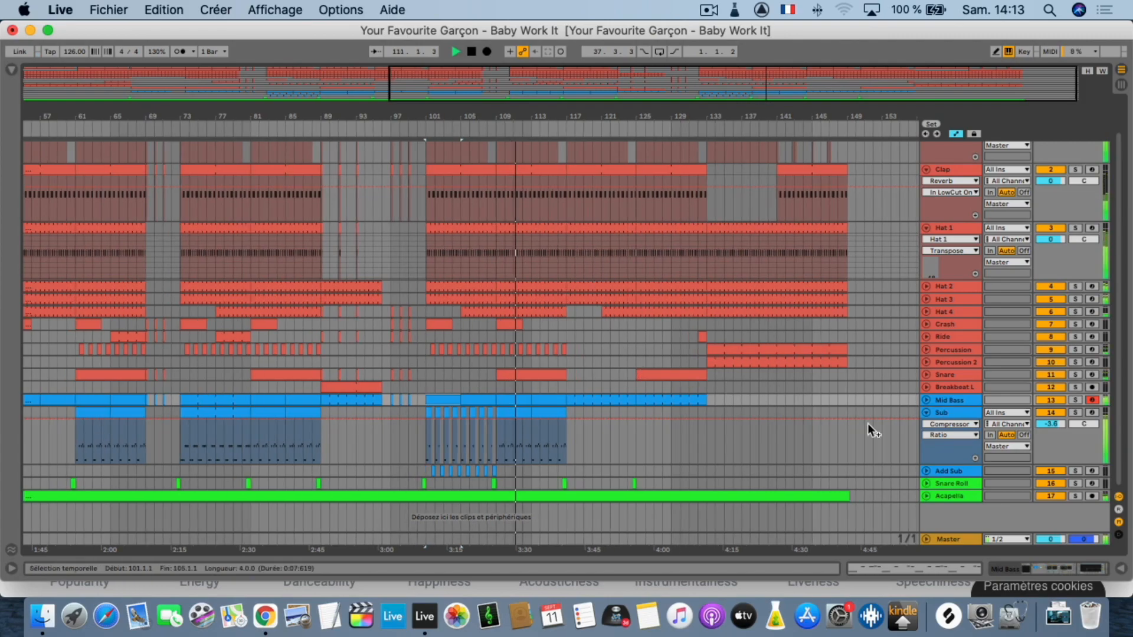
click(927, 401)
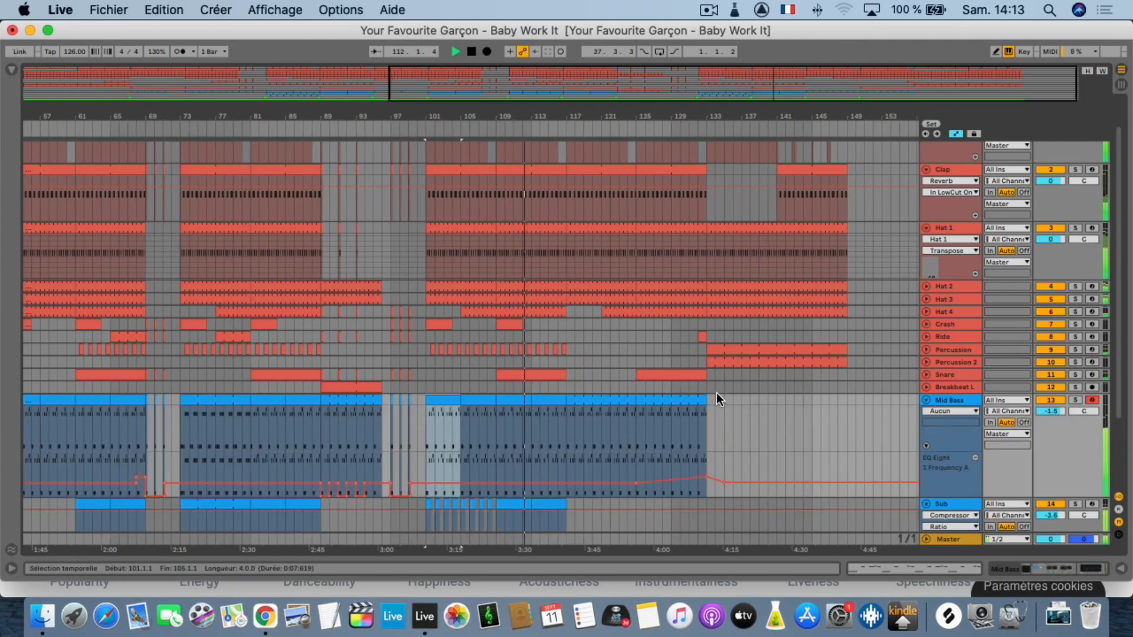
scroll(638, 396, down, 5)
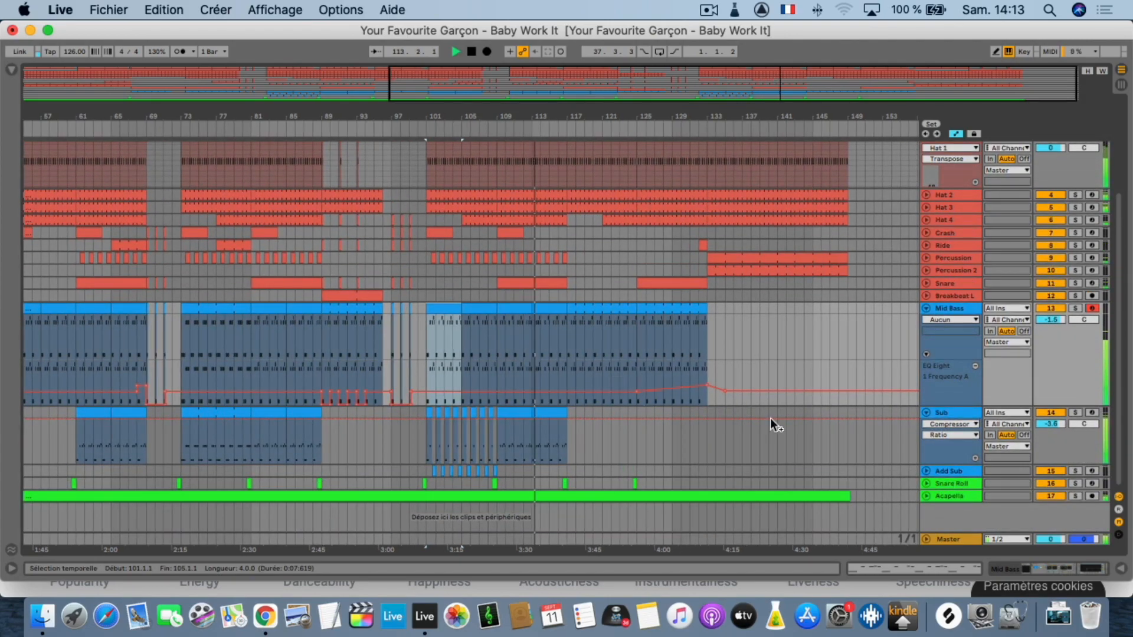
Unfold the Acapella track, display its EQ Eight, and show the device chain of the Snare Roll track
click(928, 495)
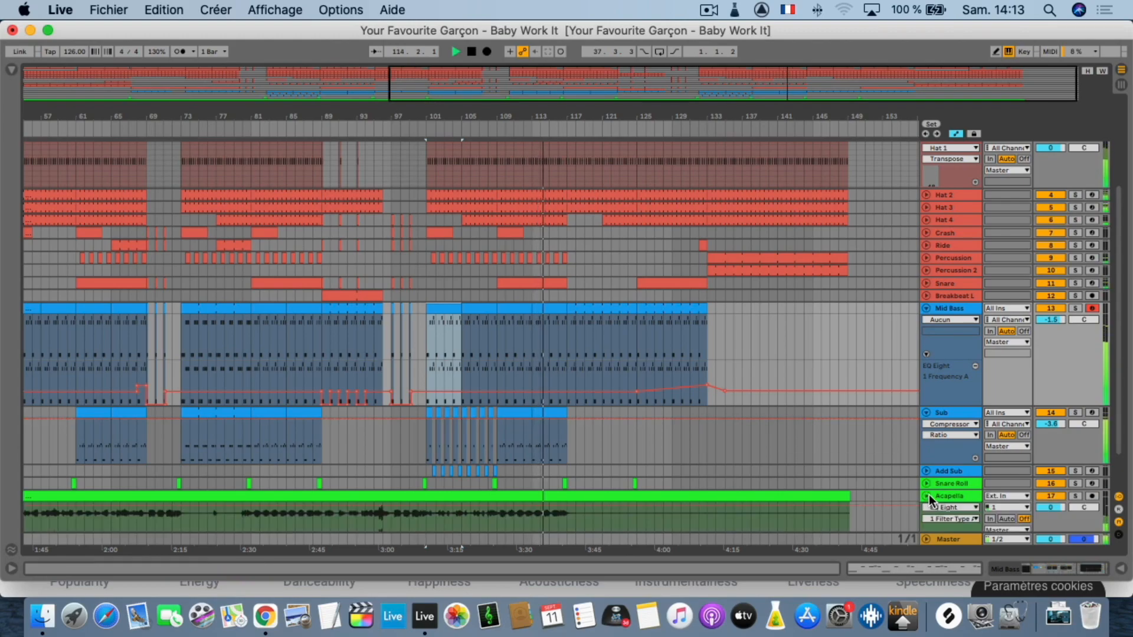
scroll(896, 490, down, 3)
double_click(959, 448)
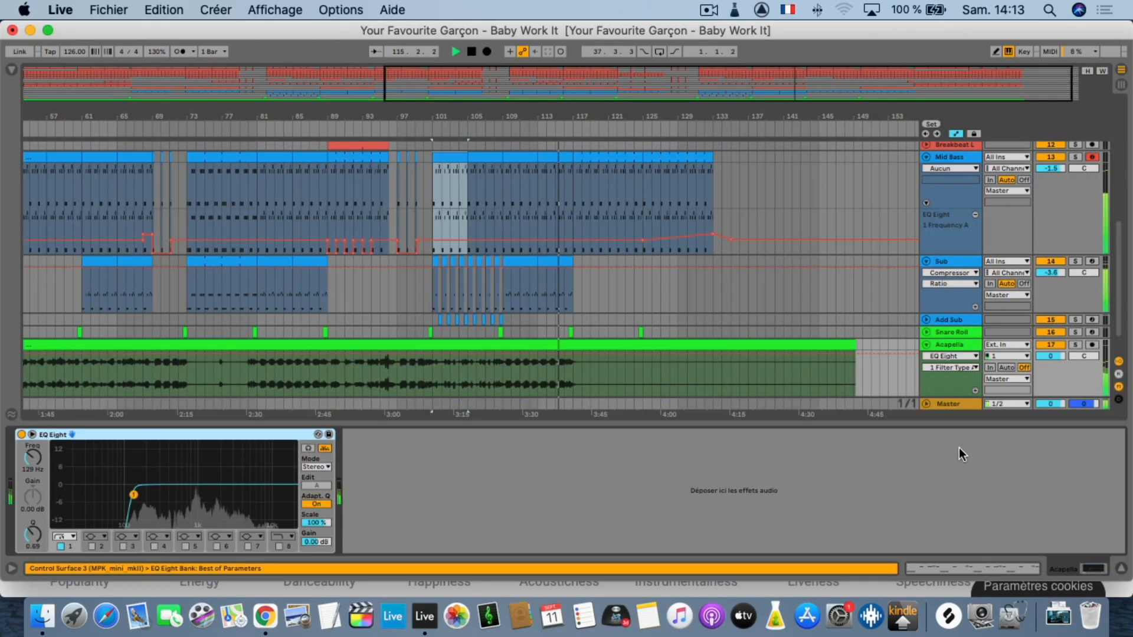
click(945, 330)
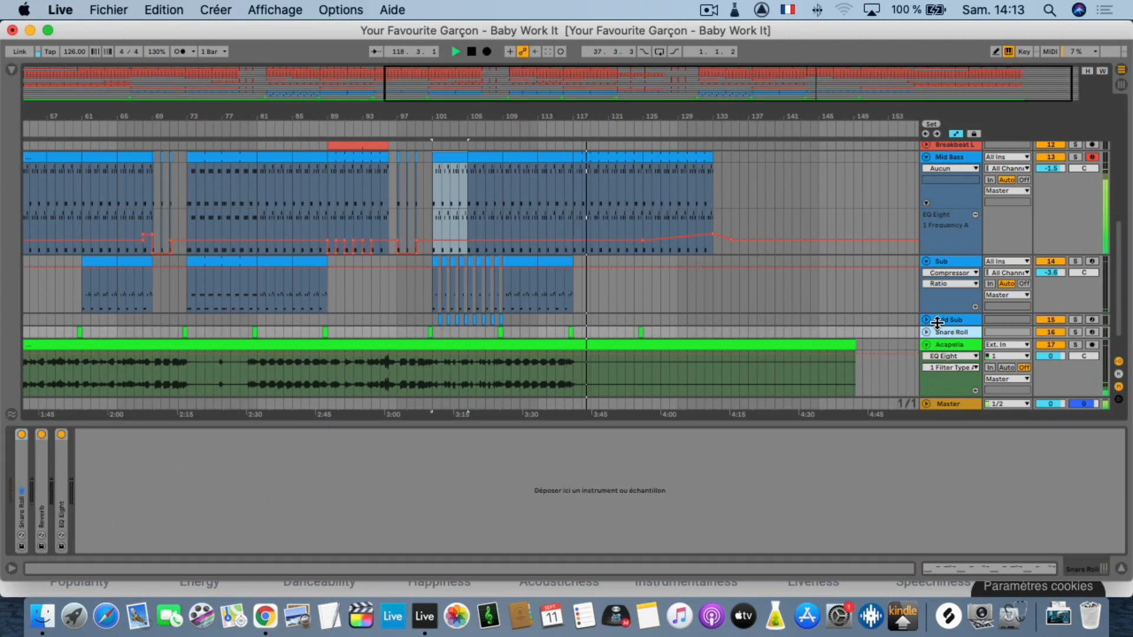
Examine the drum tracks of the section from bar 101 onwards, focusing on the kick gaps around bar 125
scroll(610, 341, up, 10)
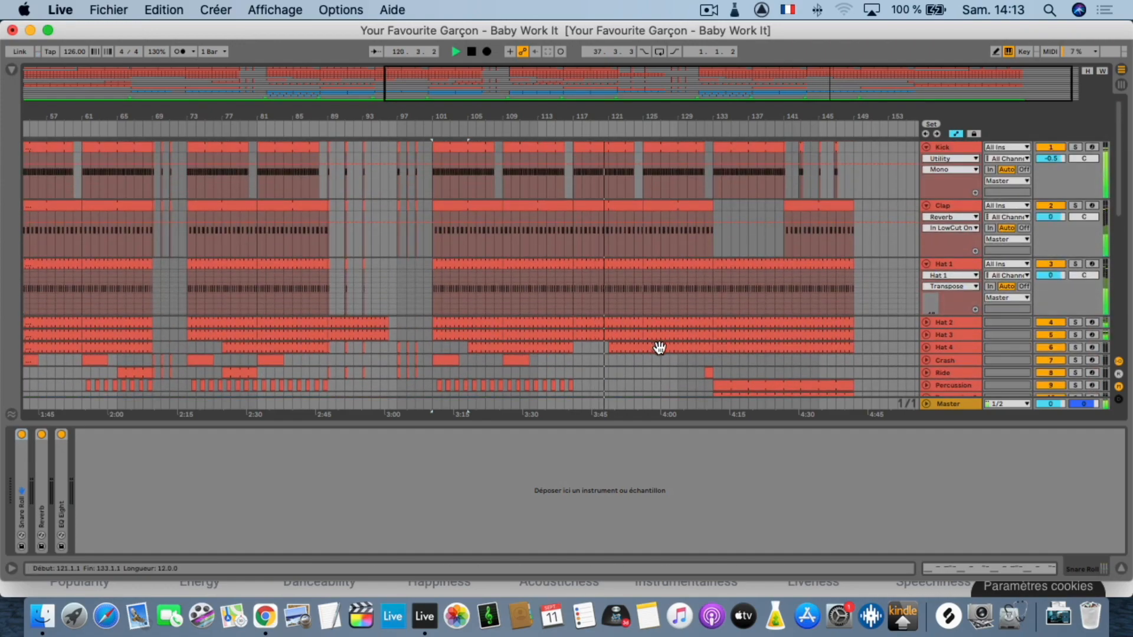
scroll(660, 348, right, 2)
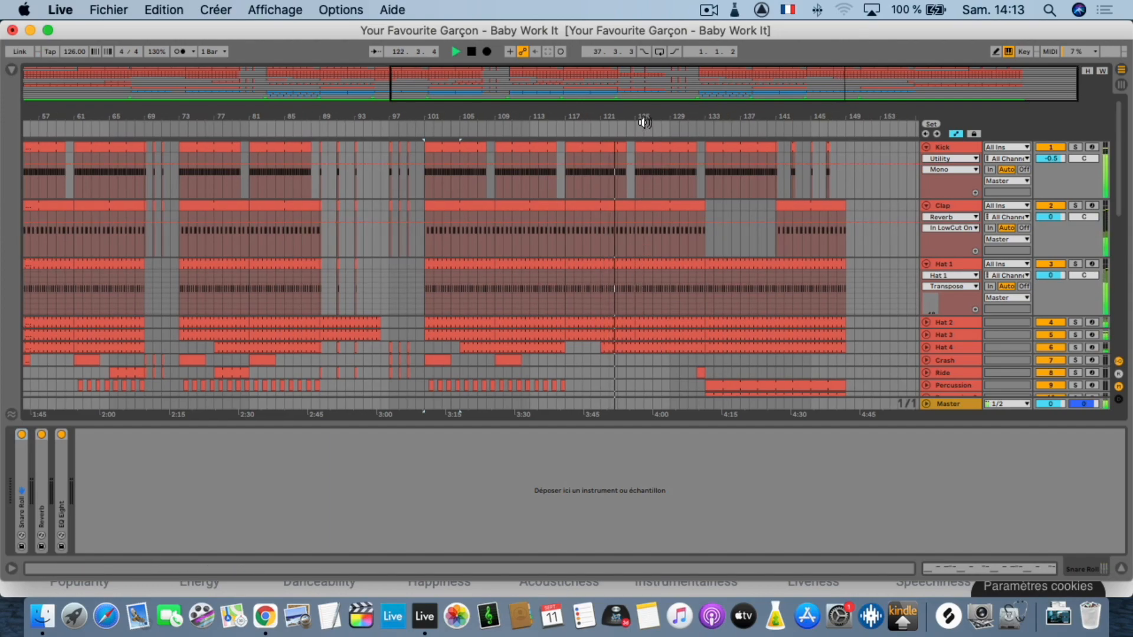
drag(644, 112, 647, 116)
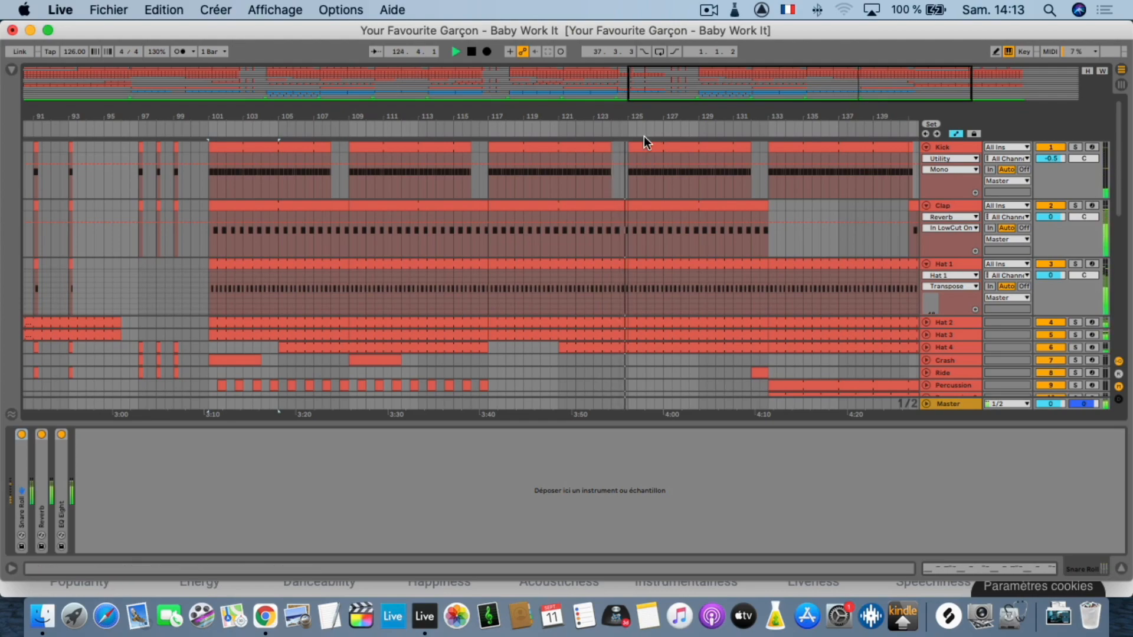
drag(652, 118, 739, 116)
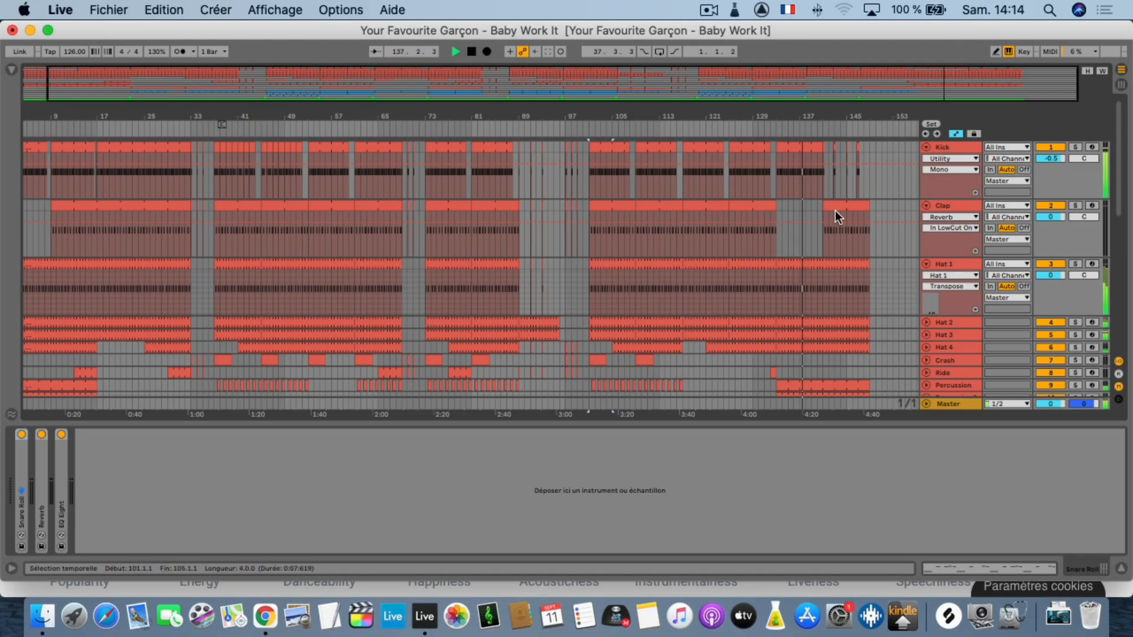
Examine the outro from bar 133 onwards across the percussion, bass, acapella and drum tracks
scroll(834, 210, down, 5)
scroll(834, 210, down, 3)
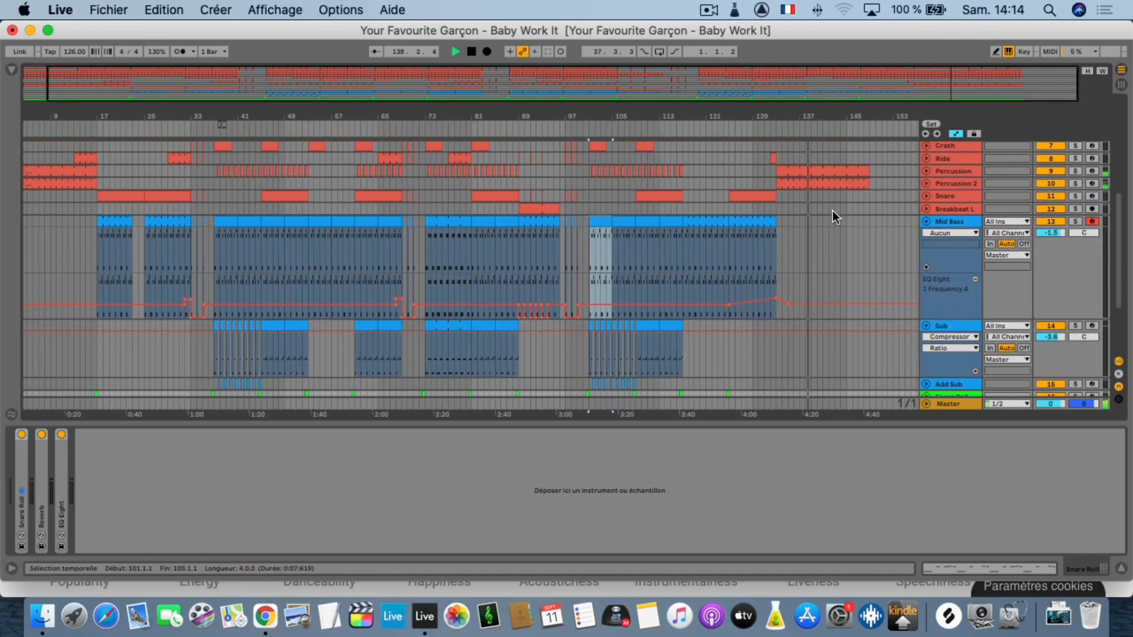
scroll(832, 210, down, 3)
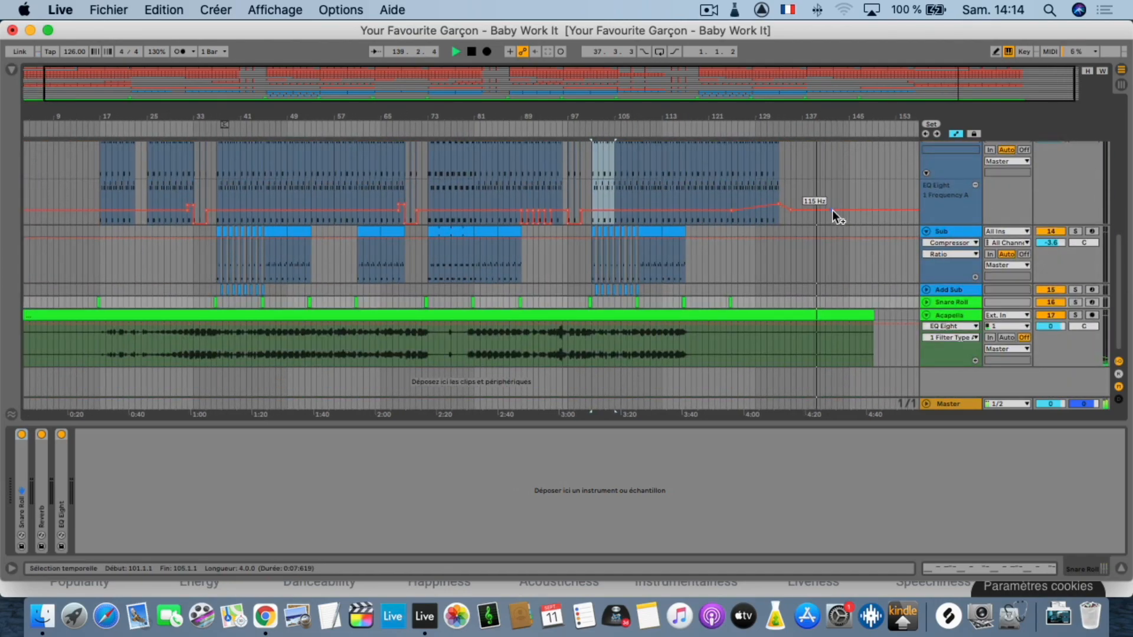
scroll(832, 210, up, 8)
scroll(832, 210, up, 3)
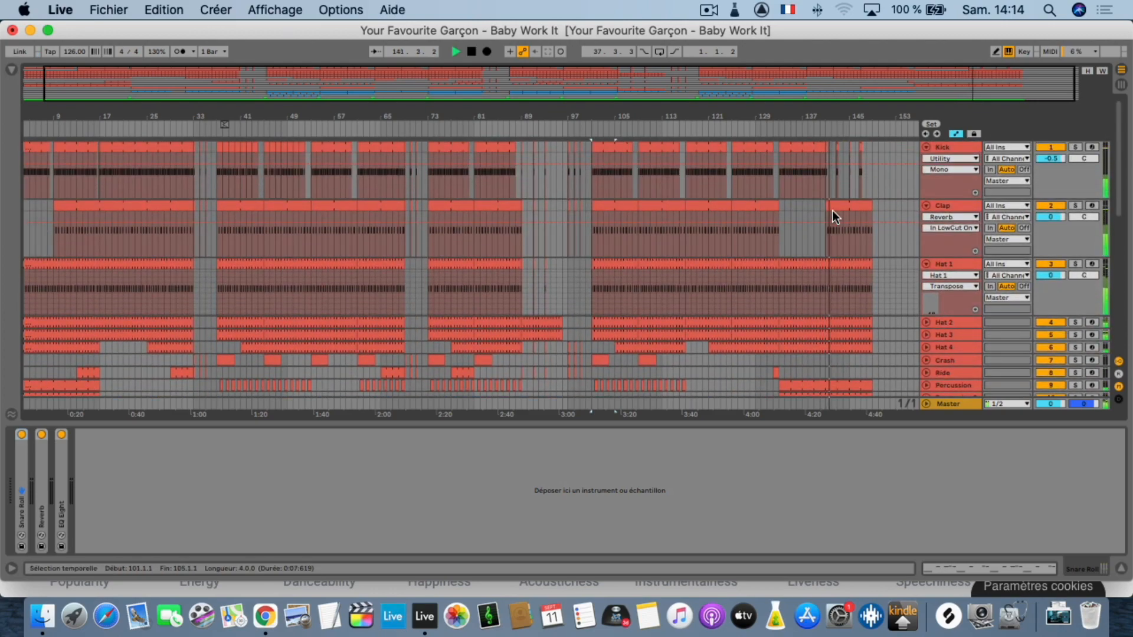
Place the insertion marker at bar 149 on the Kick track and examine the kick breaks between bars 141 and 149
click(873, 180)
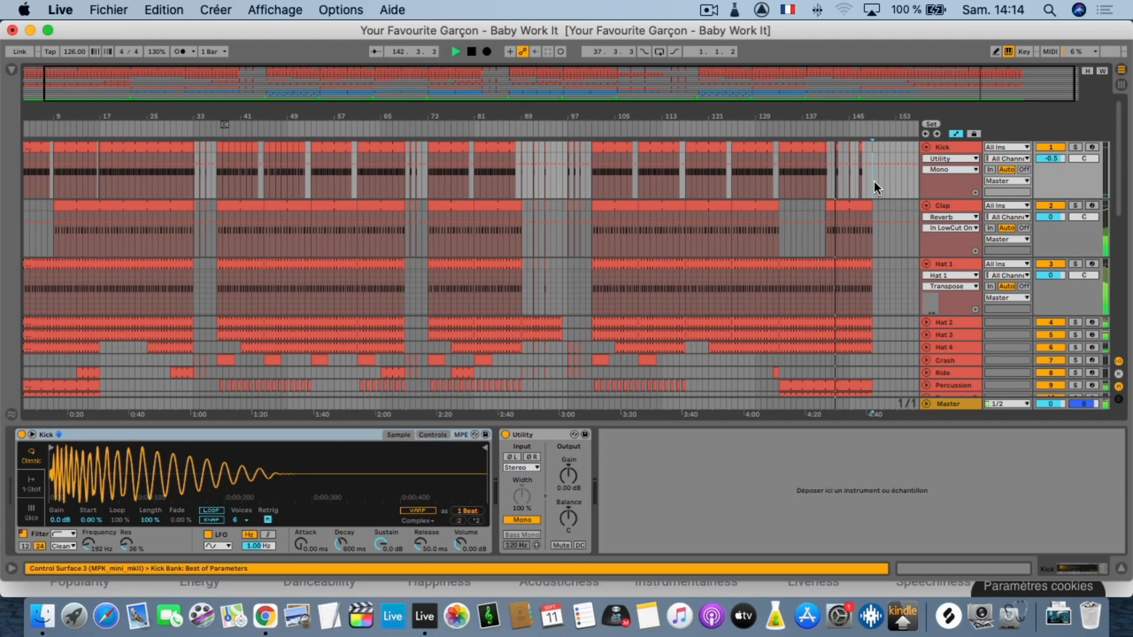
drag(858, 119, 827, 162)
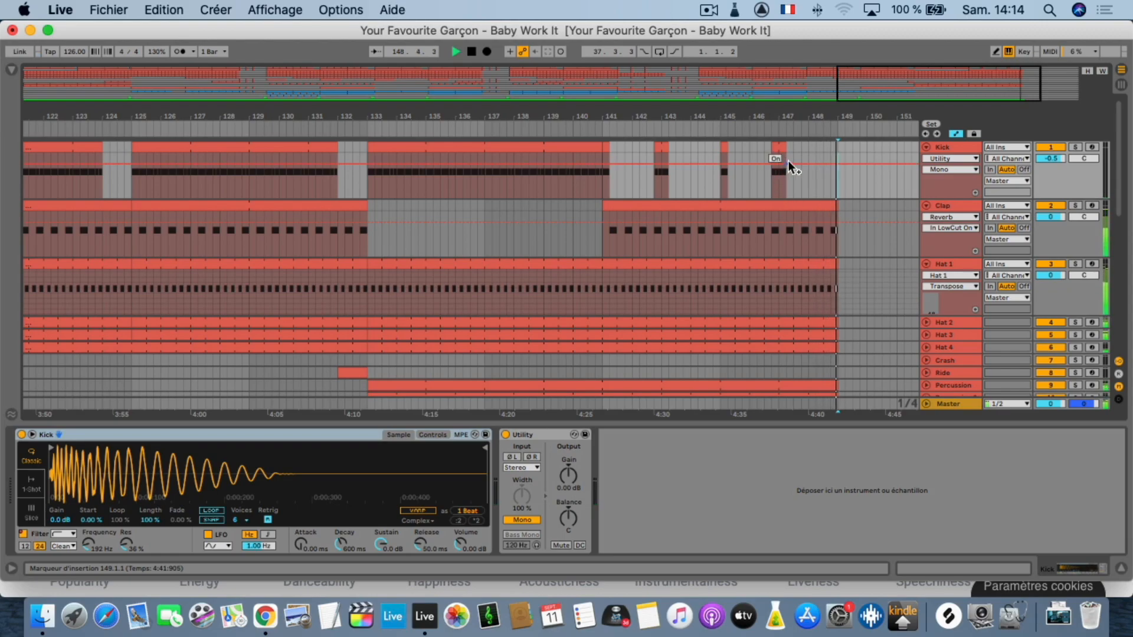
double_click(712, 116)
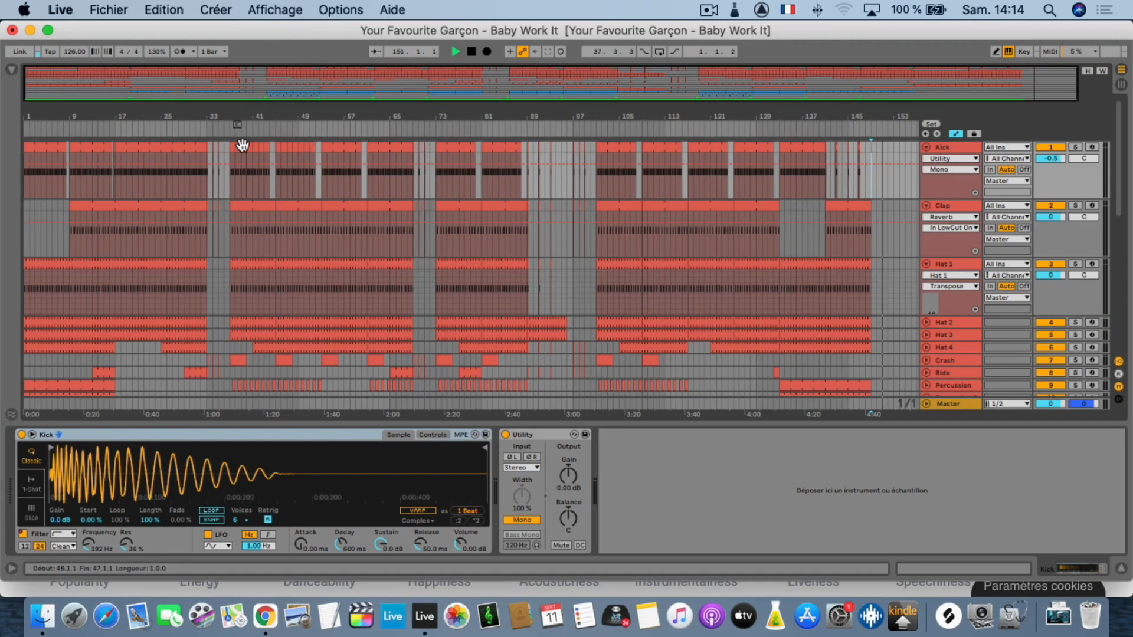
Select the first clip of the Kick track and reveal the kick sample's file in the Finder
double_click(45, 146)
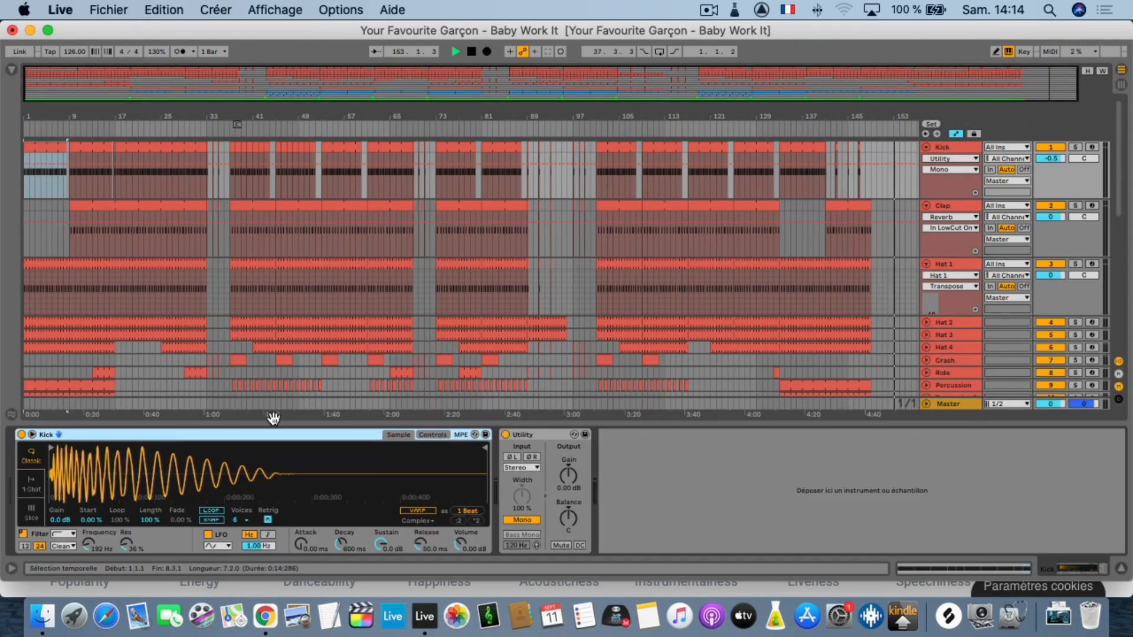
right_click(148, 472)
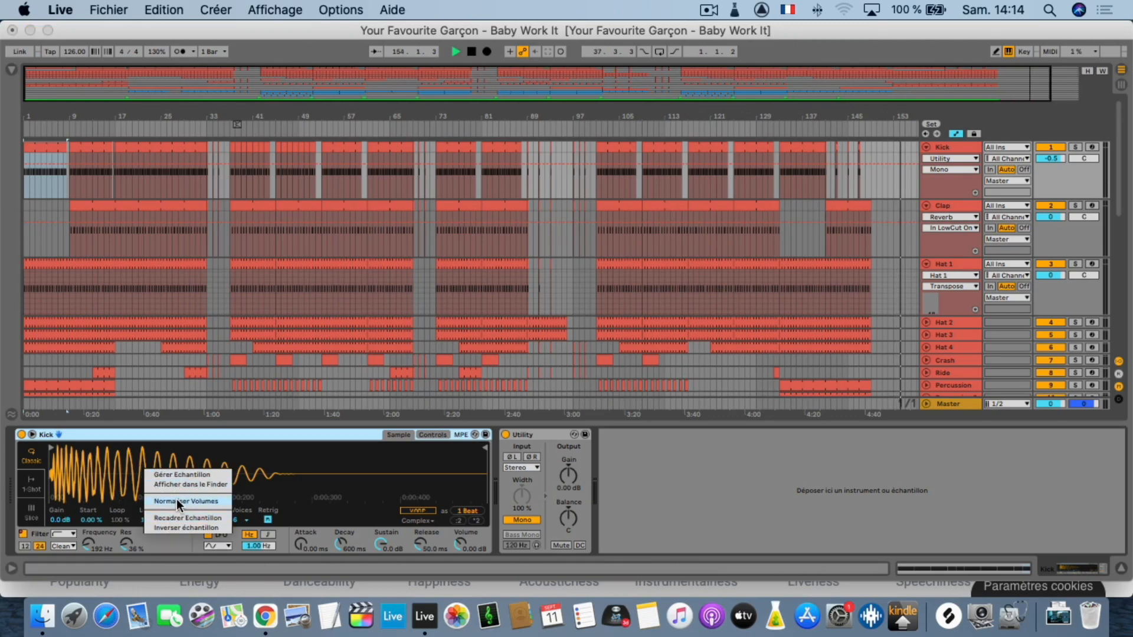
click(182, 484)
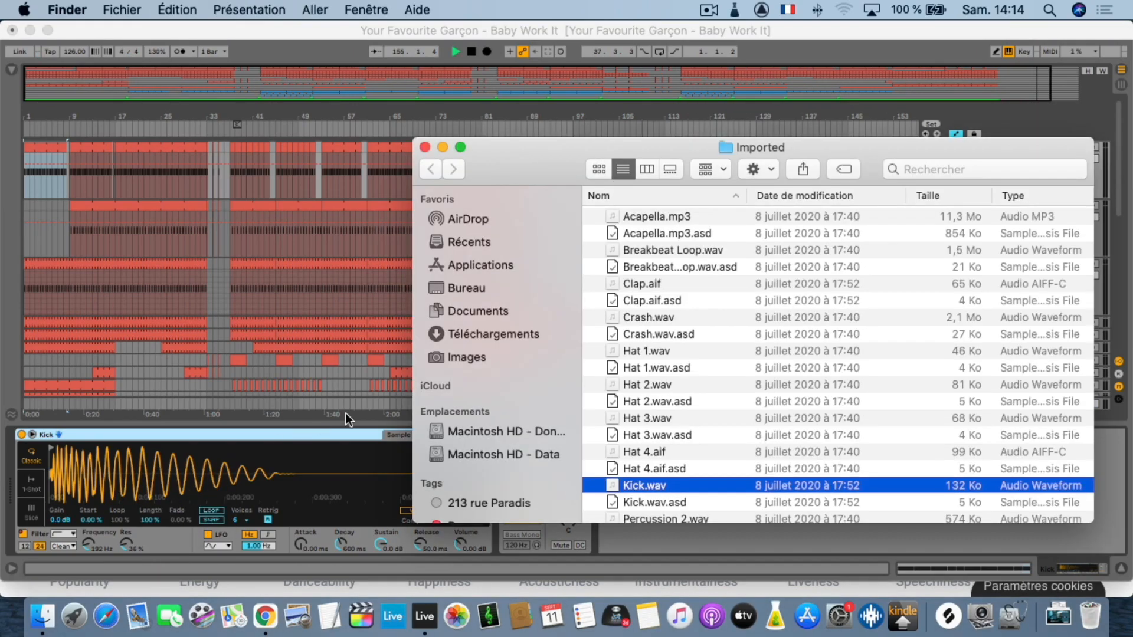
Preview the sound of Kick.wav repeatedly, and minimise the Imported and Presets for Serum windows
key(space)
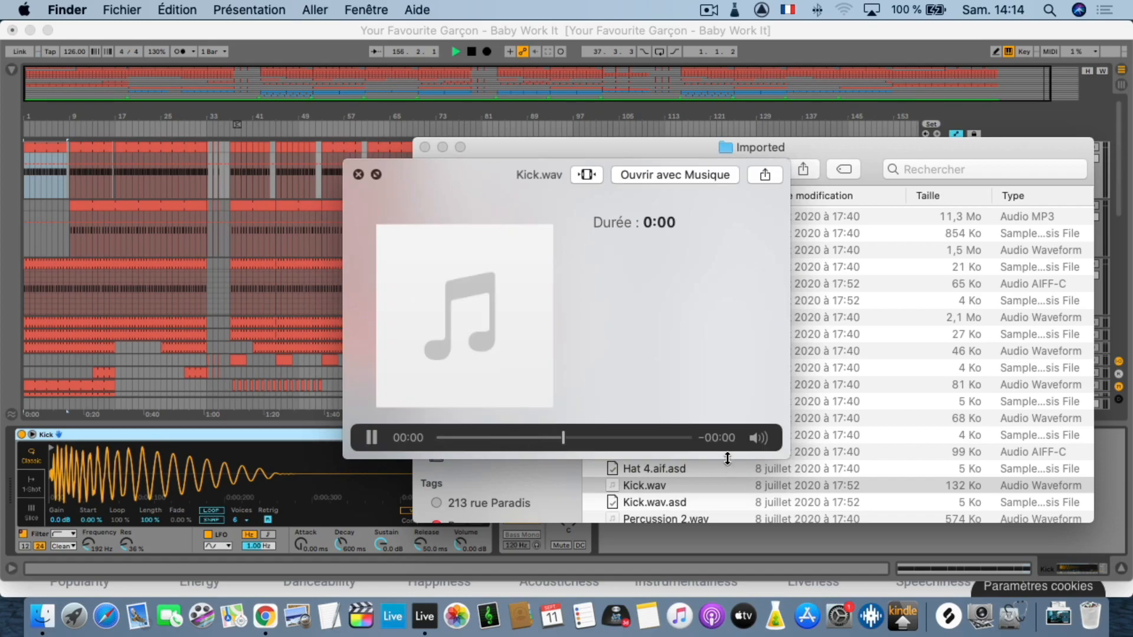
key(space)
key(space)
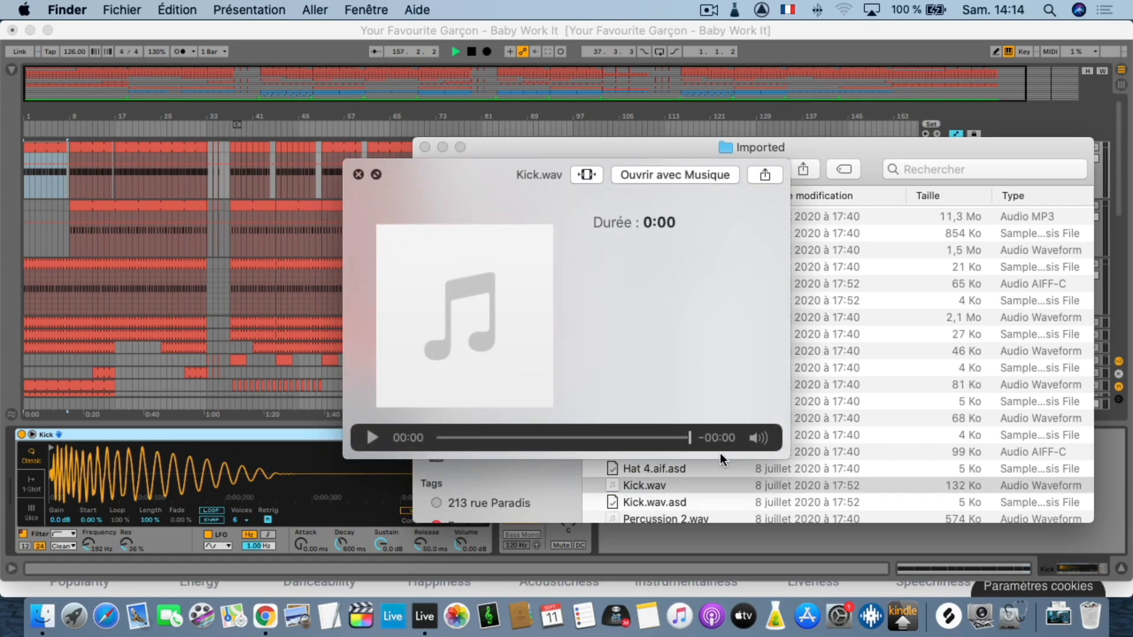
key(space)
key(space)
key(space)
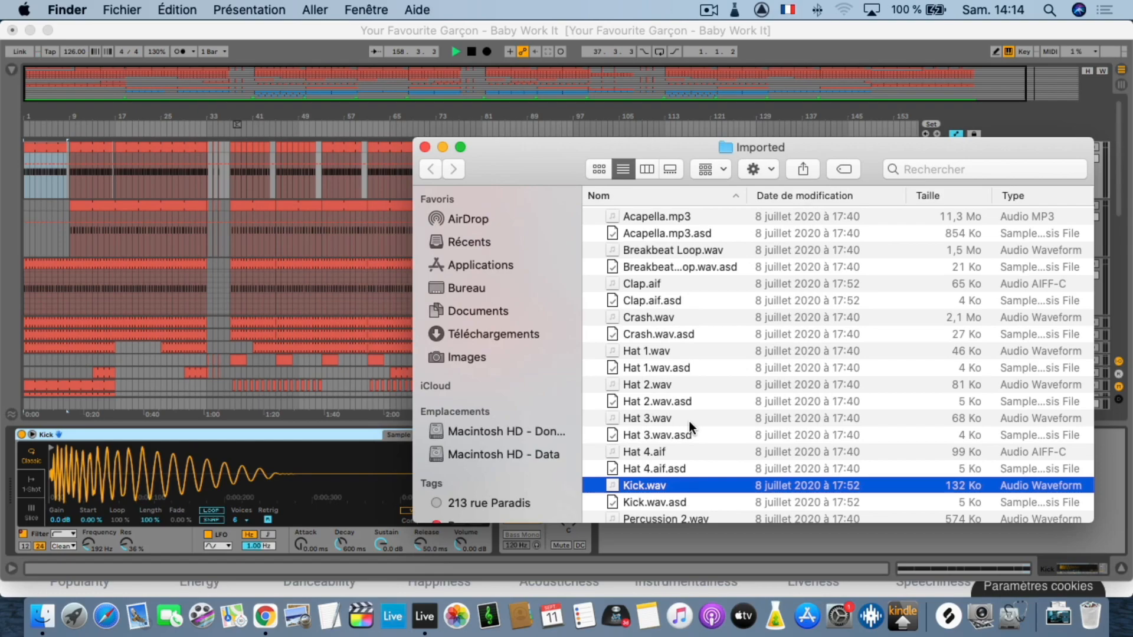
click(442, 146)
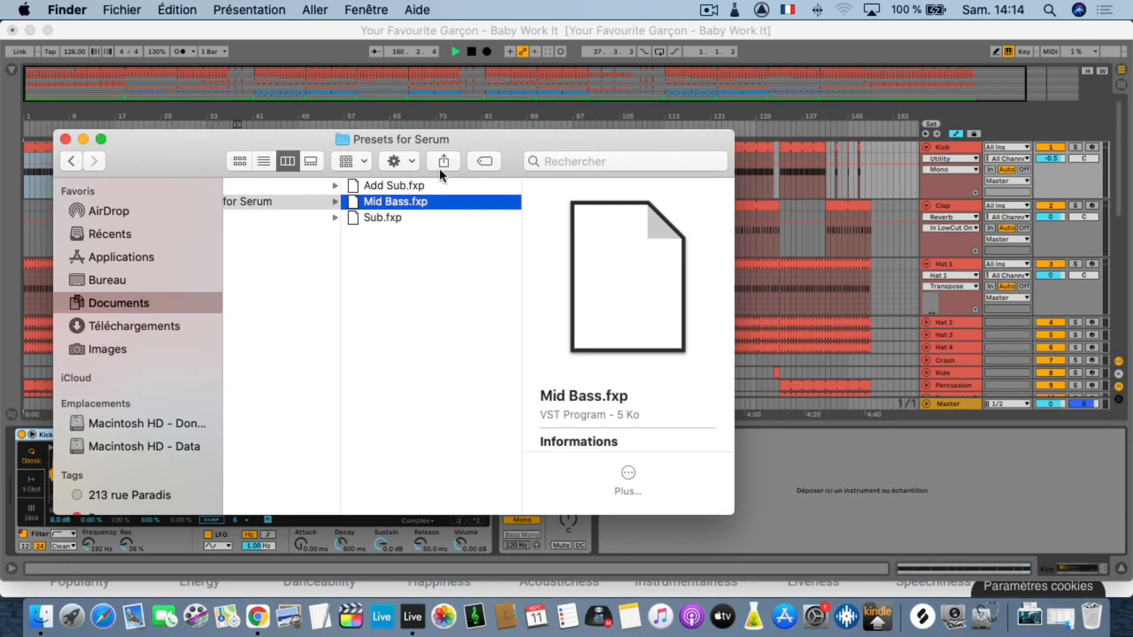
click(84, 139)
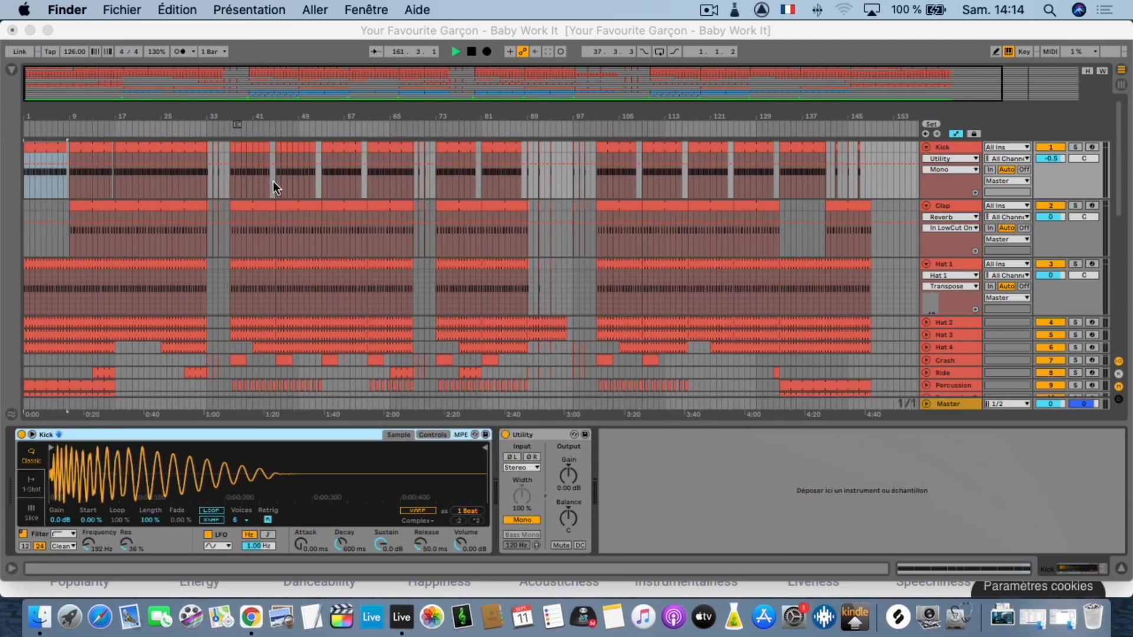
Examine the complete arrangement from the Kick track down to the Acapella track
scroll(268, 213, down, 5)
scroll(267, 213, down, 5)
scroll(267, 213, up, 4)
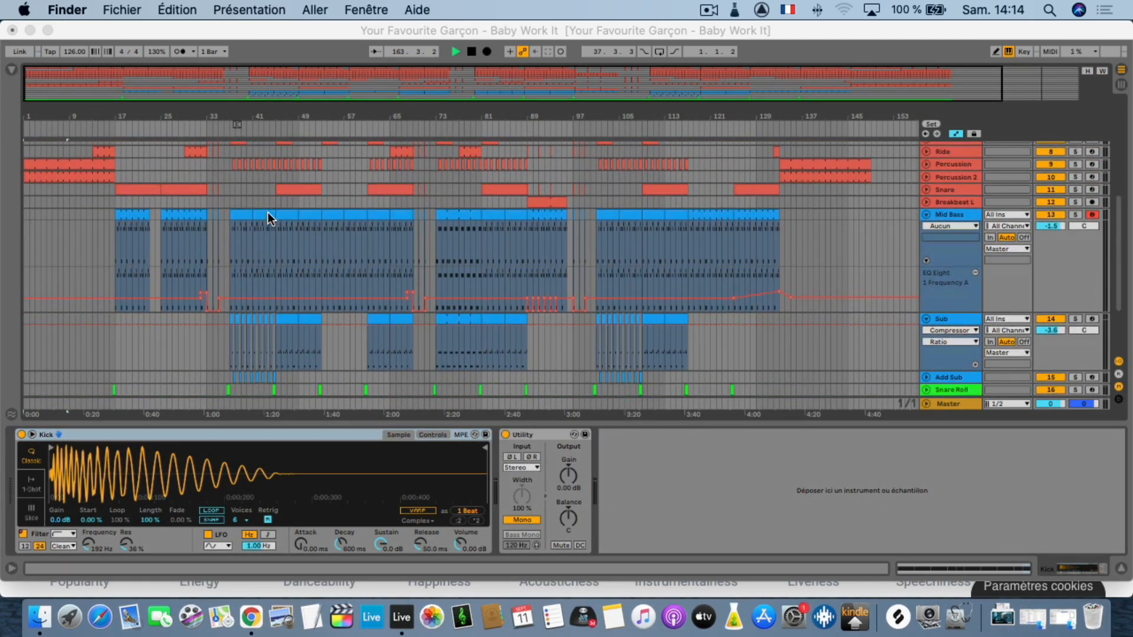
scroll(267, 211, down, 5)
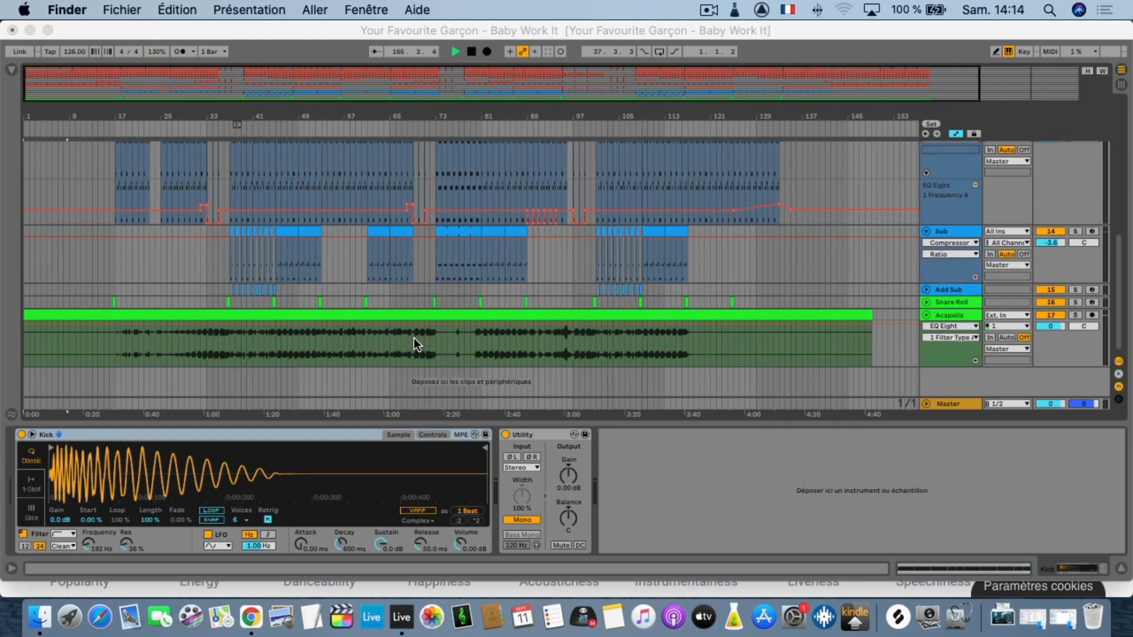
scroll(371, 331, up, 10)
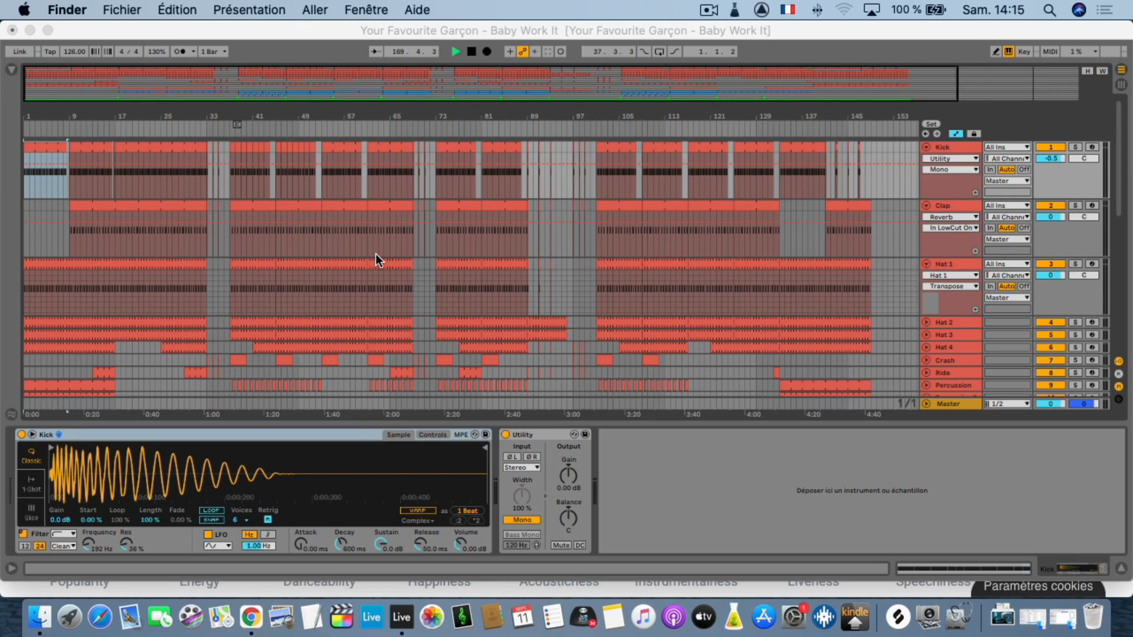
scroll(377, 254, down, 5)
scroll(376, 255, down, 2)
scroll(376, 255, up, 8)
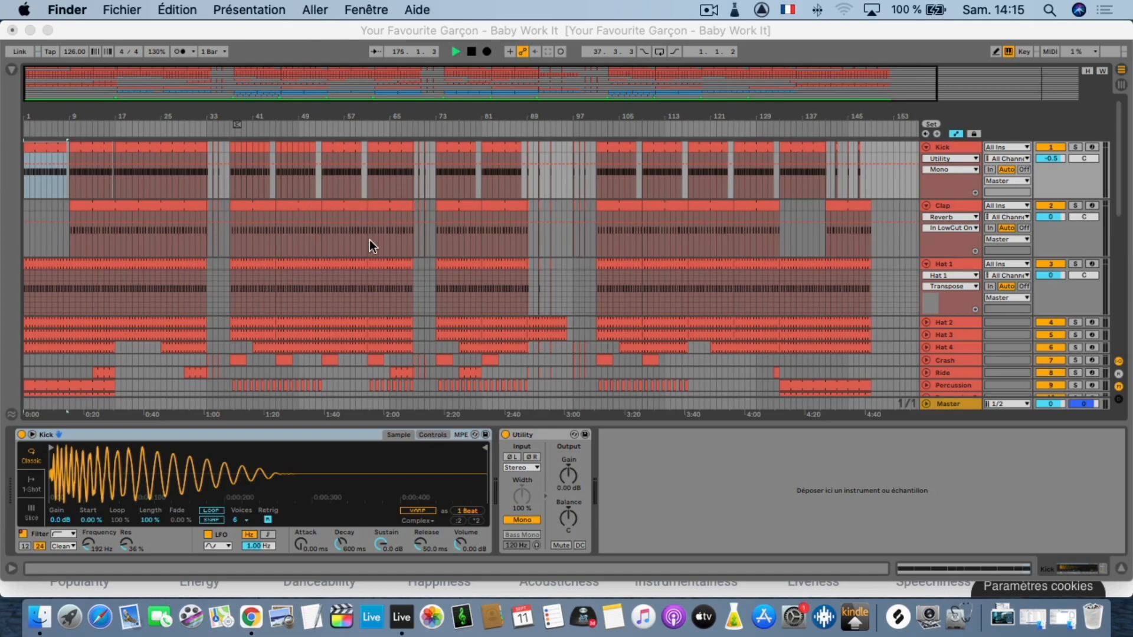
scroll(355, 330, down, 6)
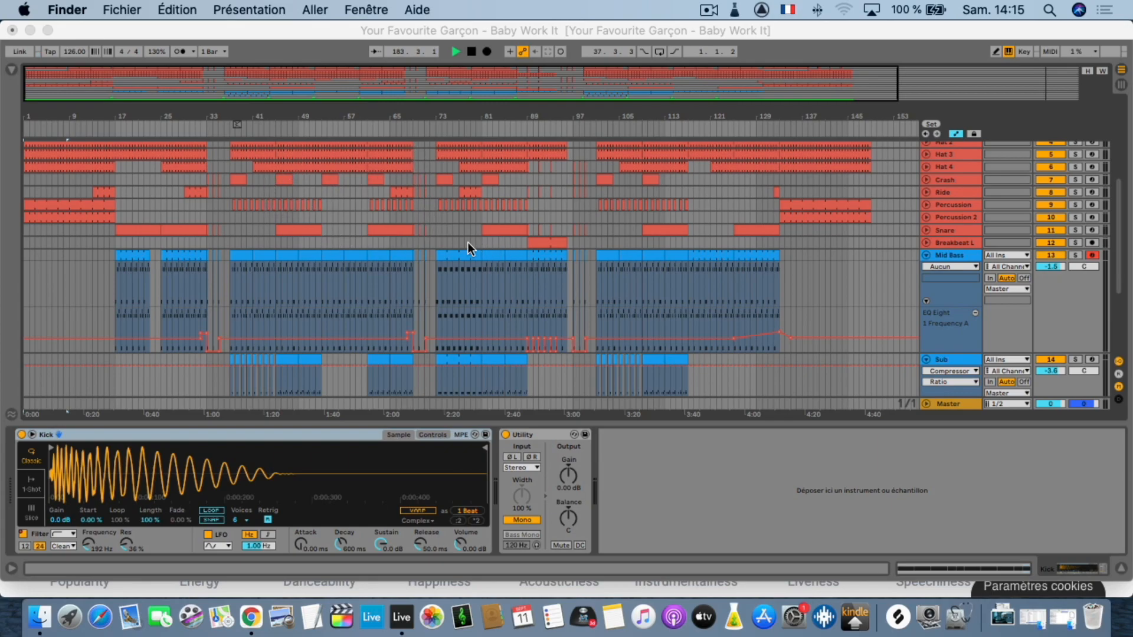
scroll(405, 204, up, 5)
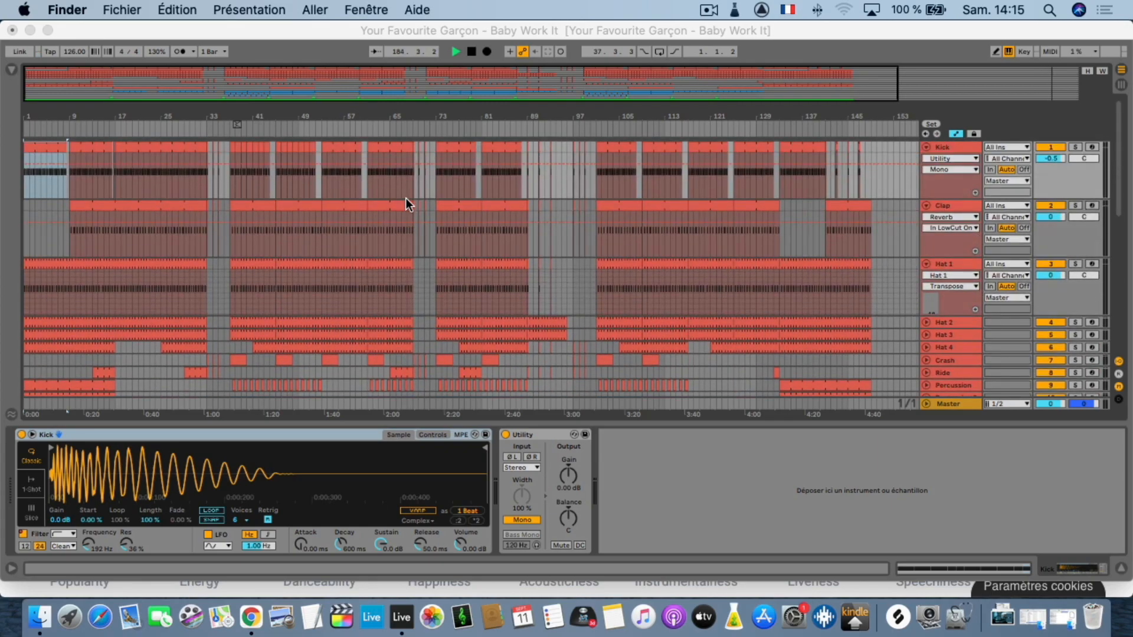
Switch back to Live with the whole arrangement in view and stop the playback
click(354, 108)
drag(341, 114, 340, 108)
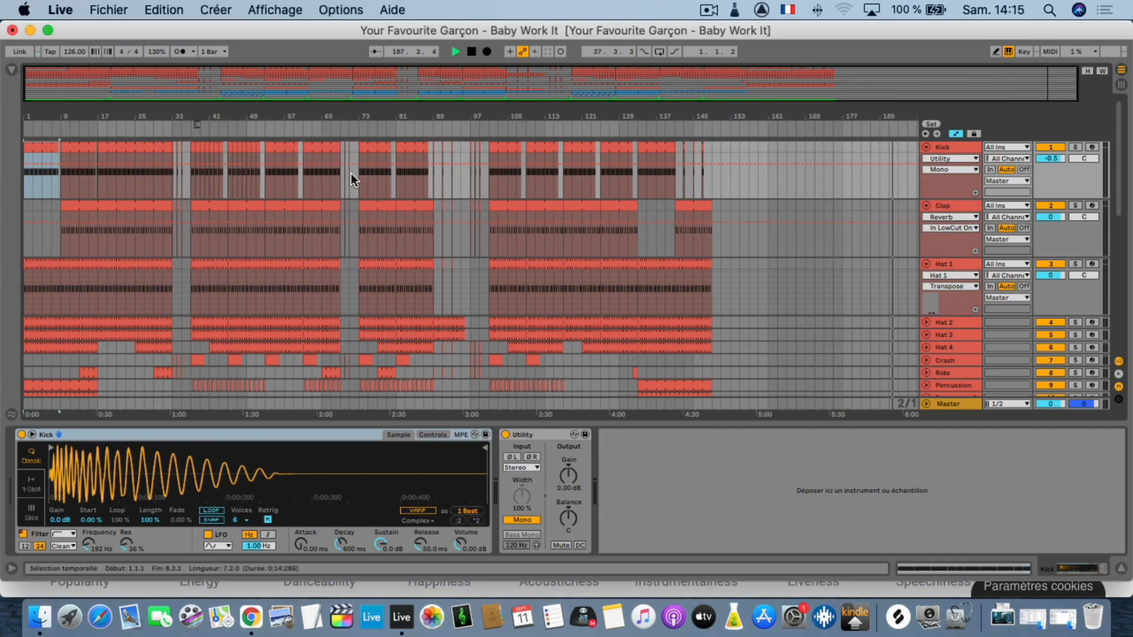
click(210, 160)
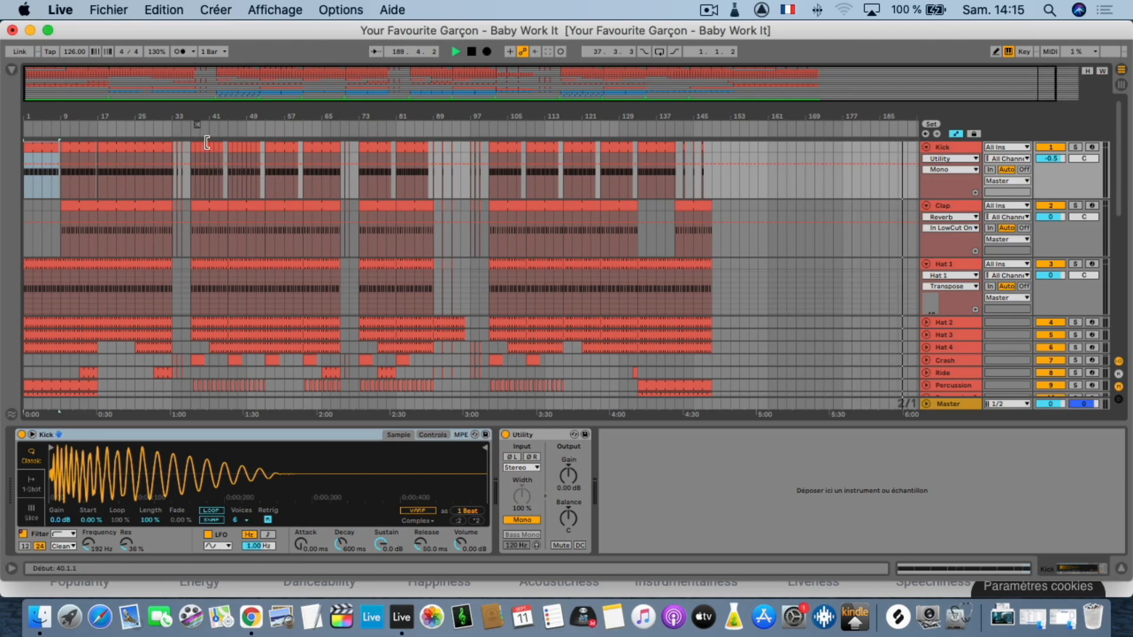
key(space)
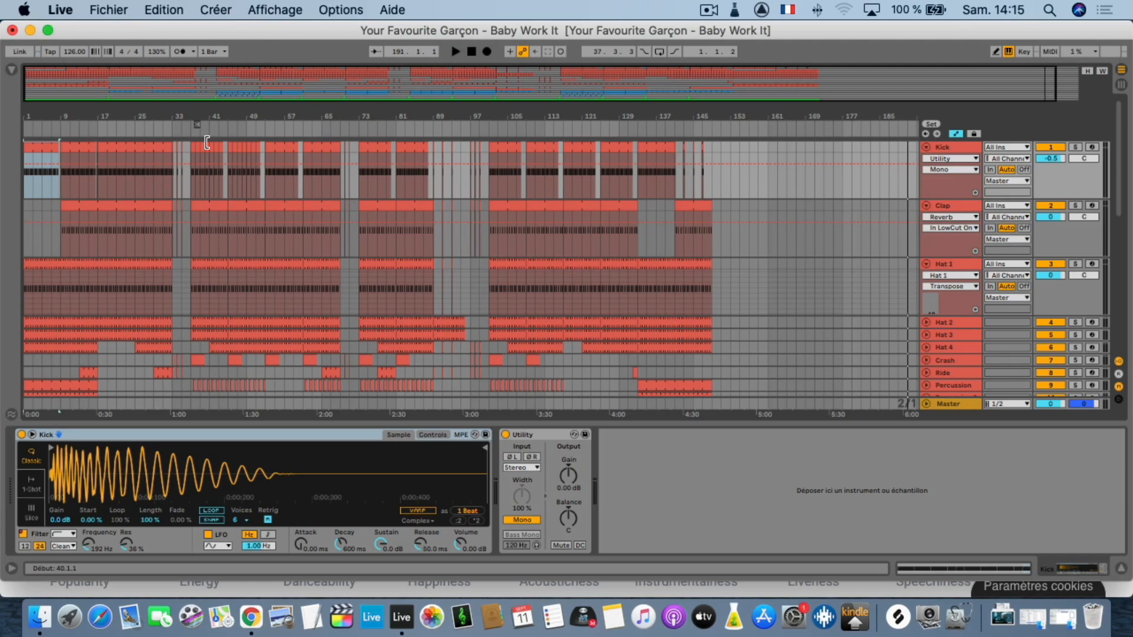